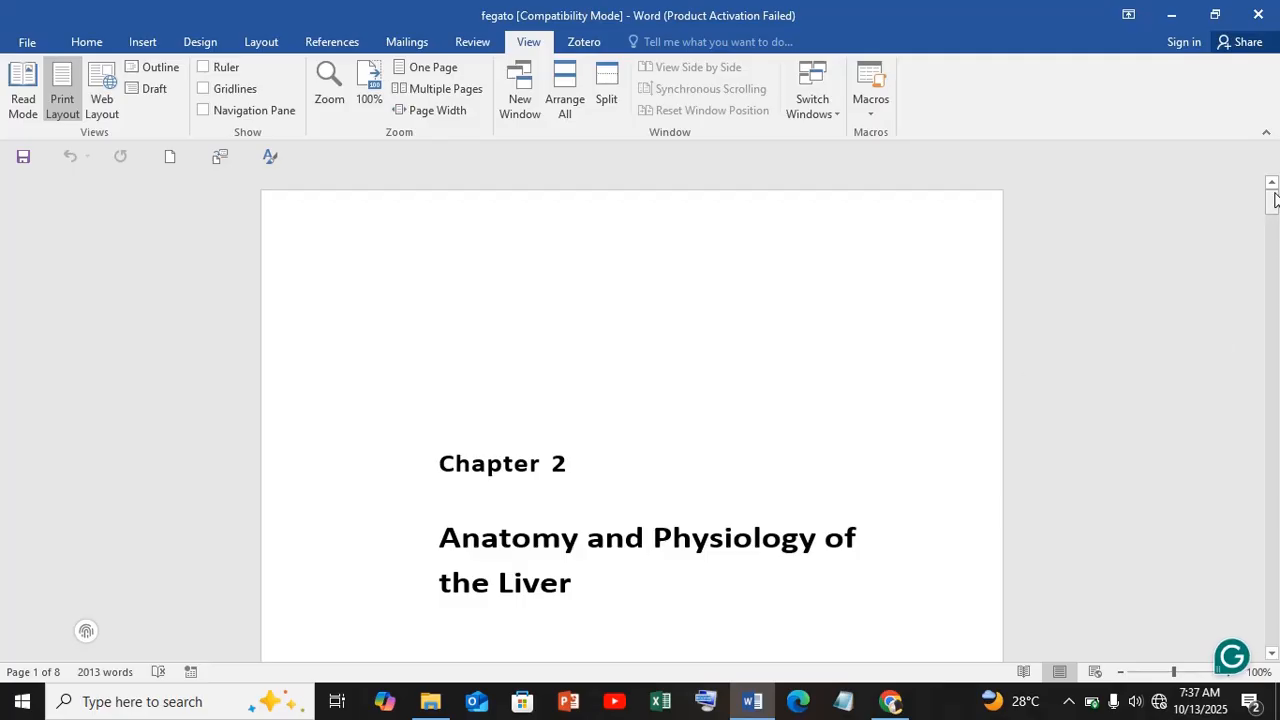
# - Start a new macro recording and name the macro MyWork
pyautogui.moveTo(1273, 200)
pyautogui.mouseDown()
pyautogui.moveTo(1276, 219)
pyautogui.moveTo(1277, 203)
pyautogui.mouseUp()
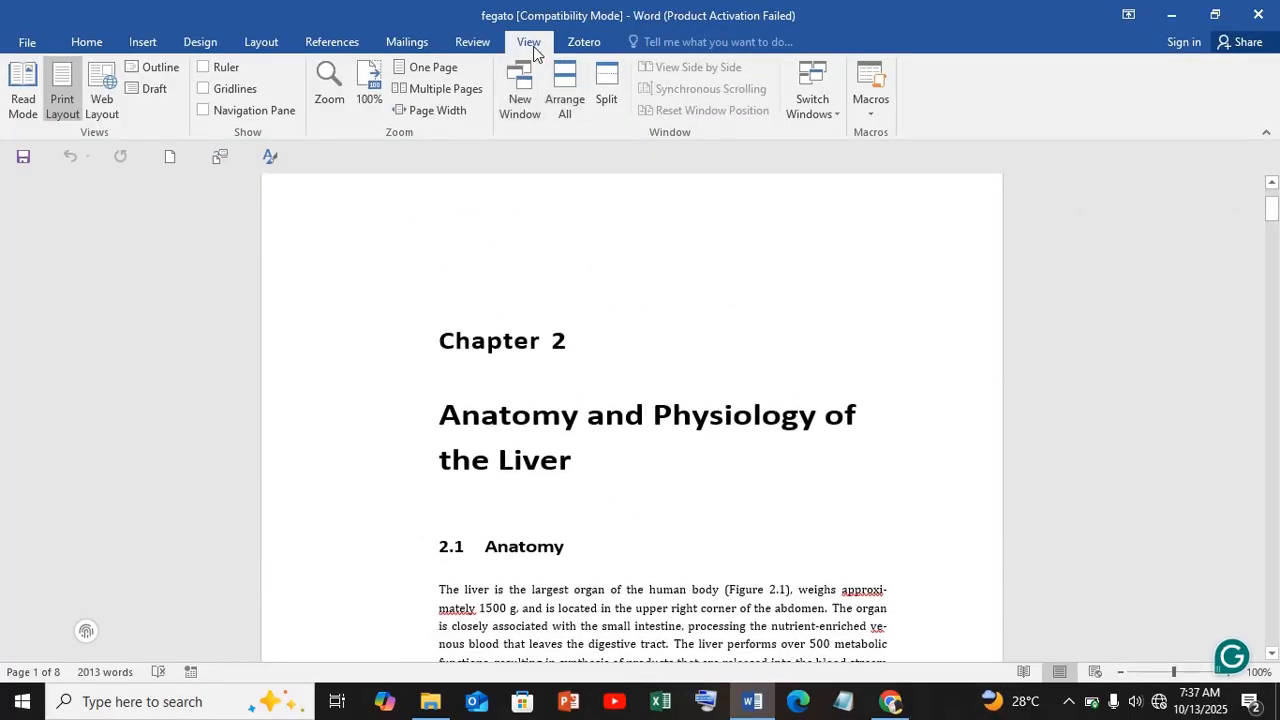
pyautogui.click(868, 112)
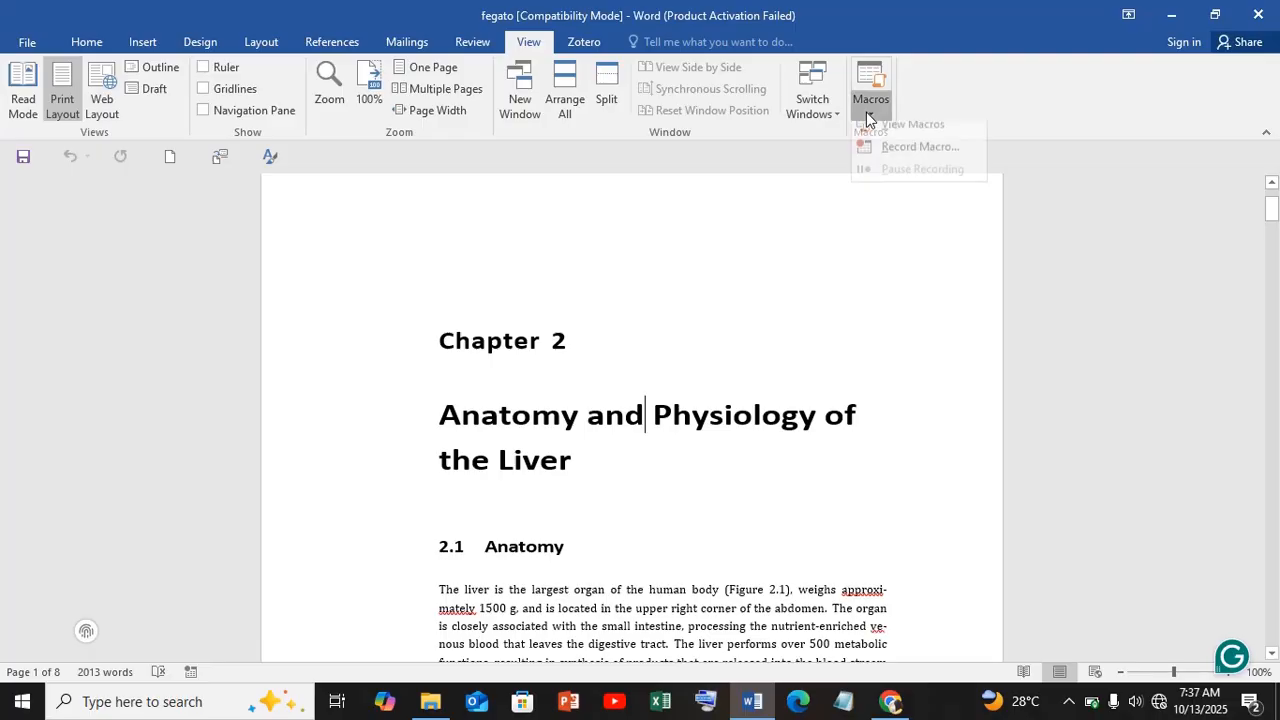
pyautogui.click(907, 156)
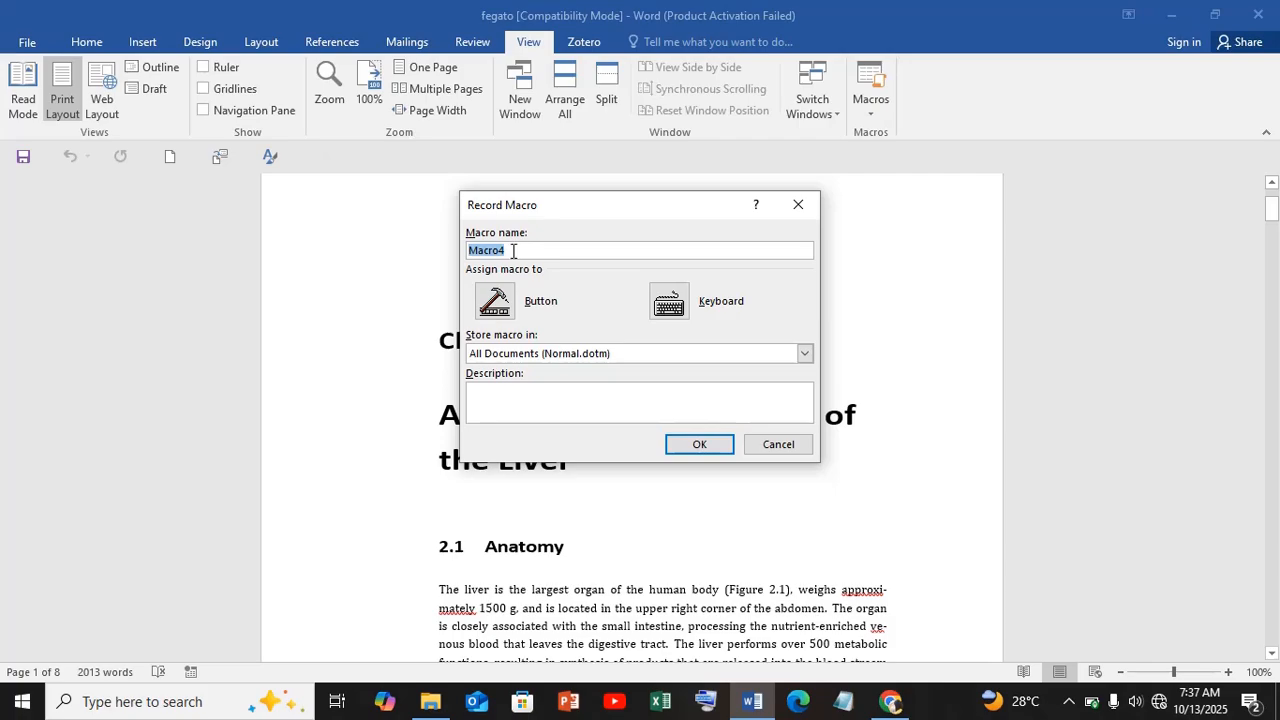
pyautogui.press('BackSpace')
pyautogui.write('MyWork')
# - Assign the keyboard shortcut Ctrl+W to the MyWork macro, saved in Normal, and begin recording
pyautogui.click(672, 305)
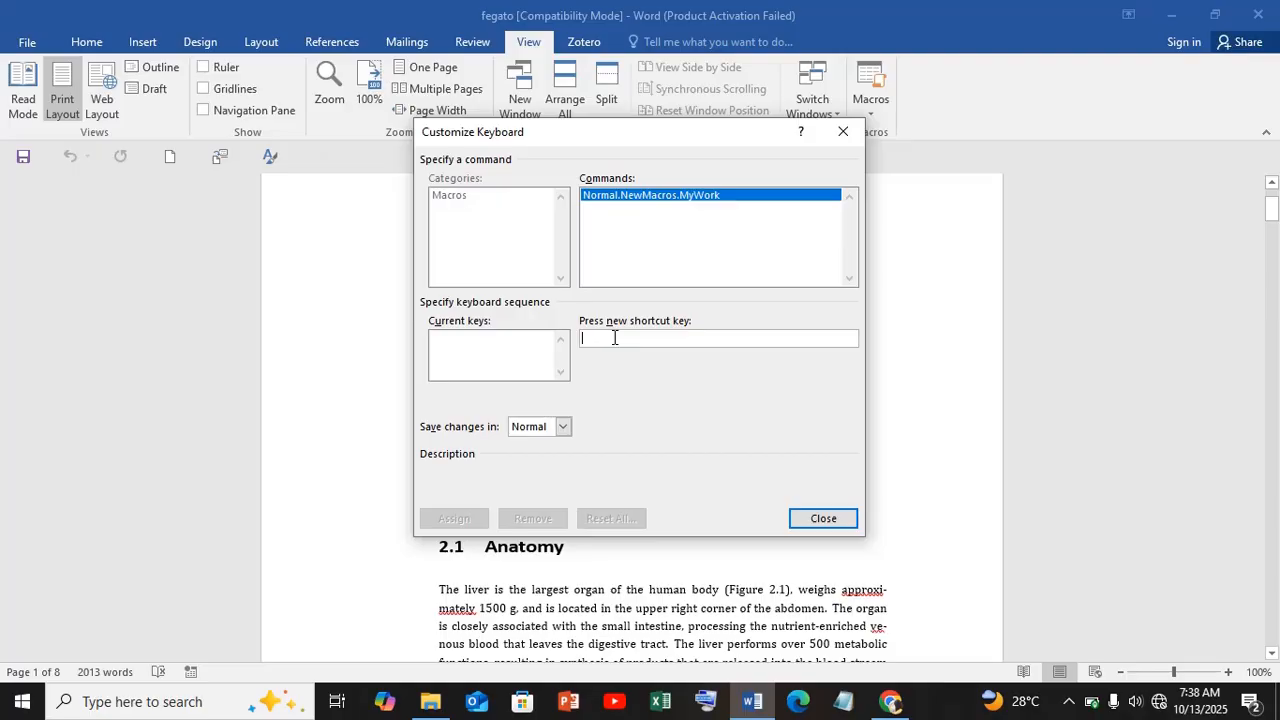
pyautogui.hotkey('ctrl', 'w')
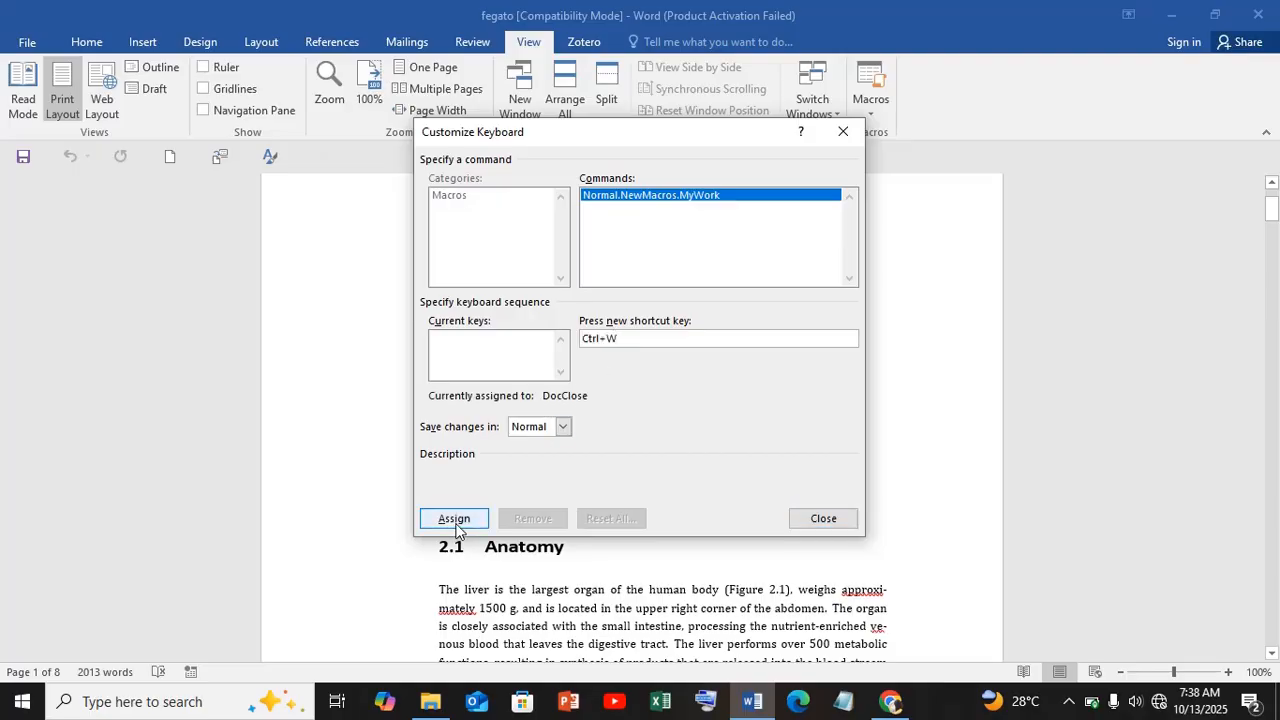
pyautogui.click(454, 519)
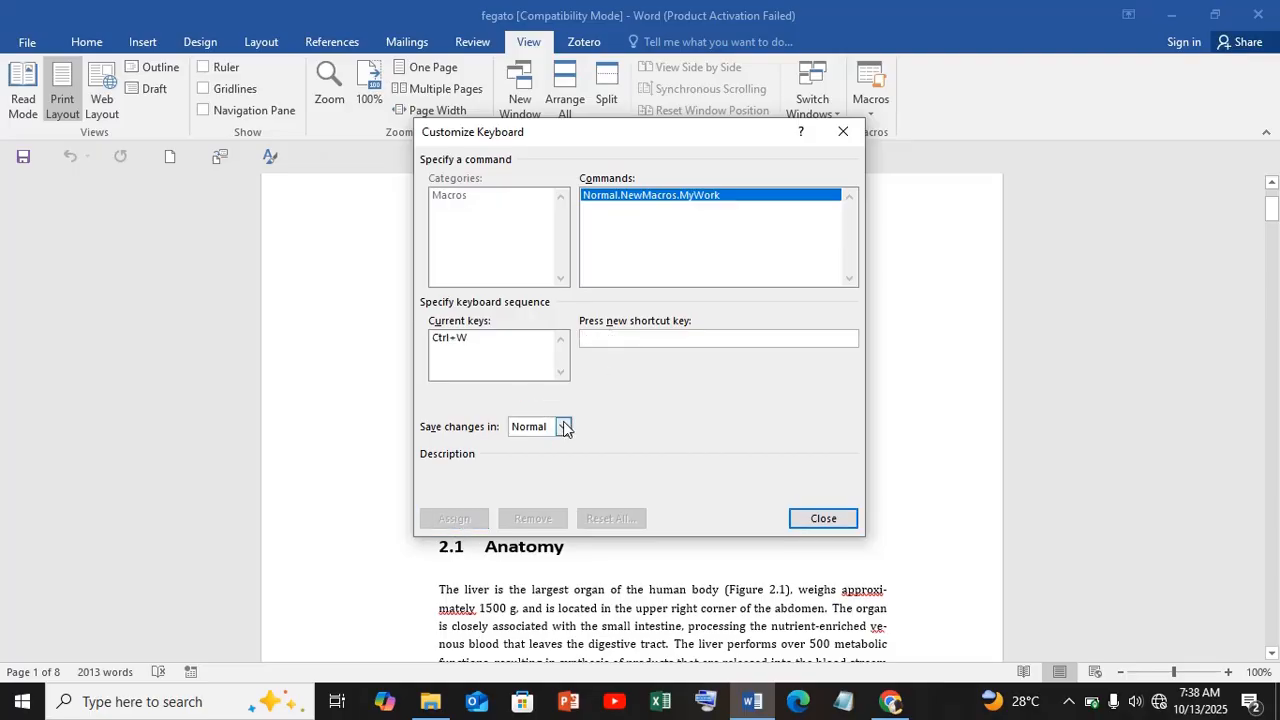
pyautogui.click(822, 518)
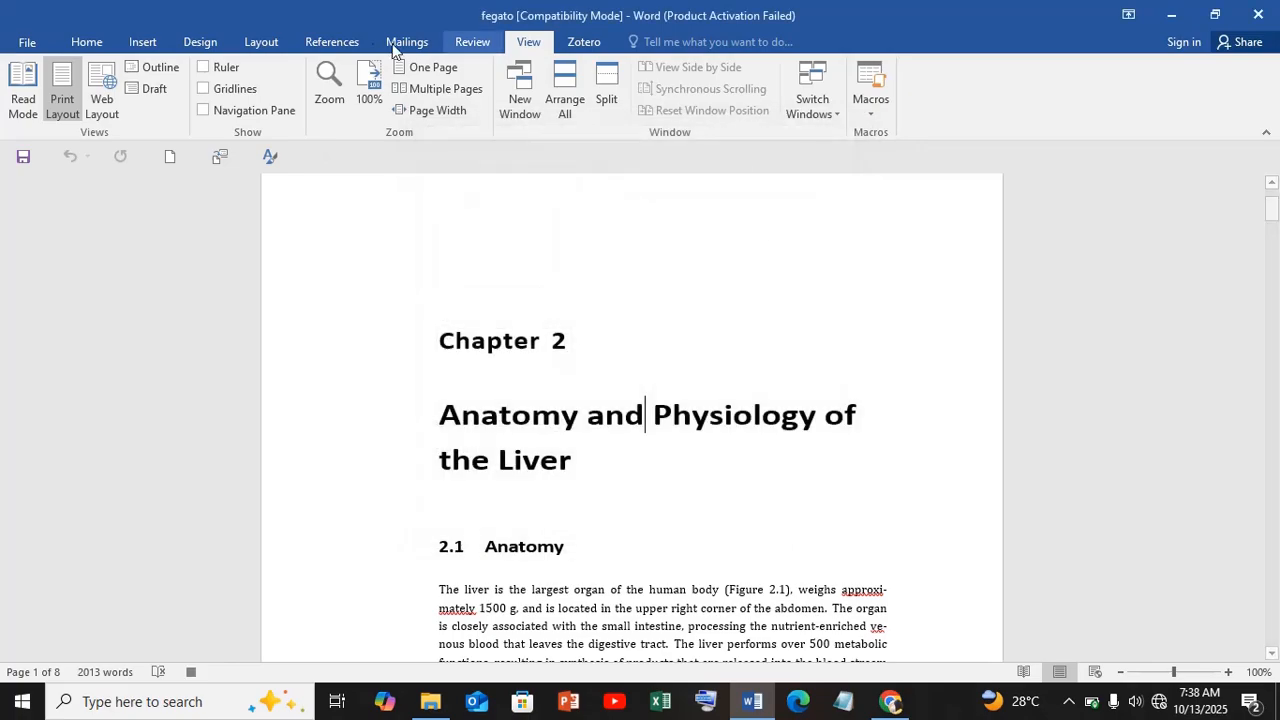
# - Try to switch the font to Times New Roman at a smaller size, and record italic and justified alignment in the macro
pyautogui.click(87, 41)
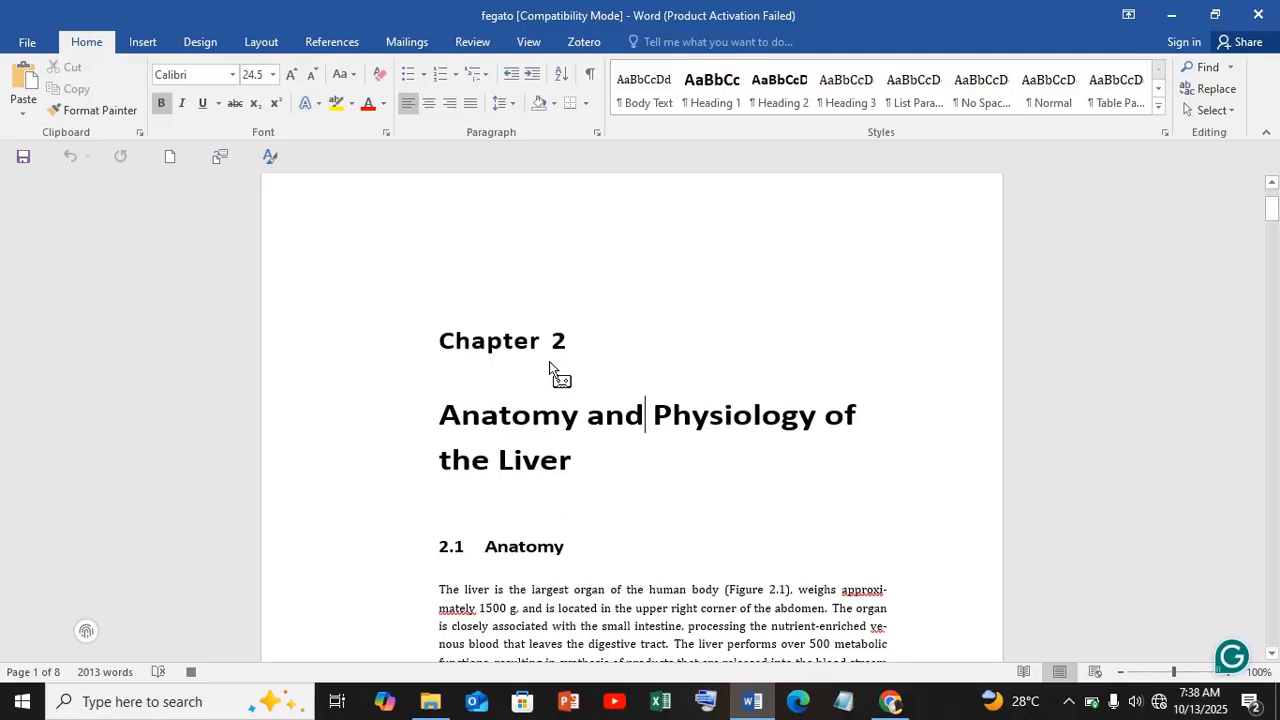
pyautogui.click(232, 74)
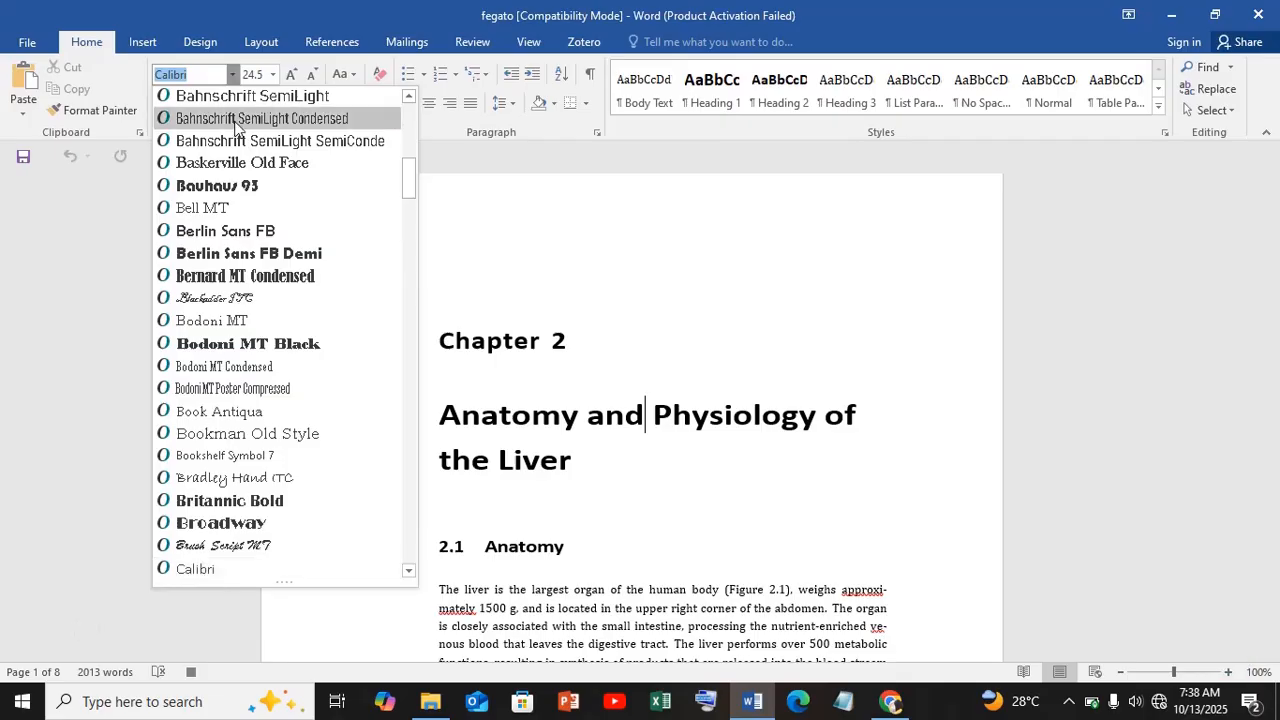
pyautogui.write('T')
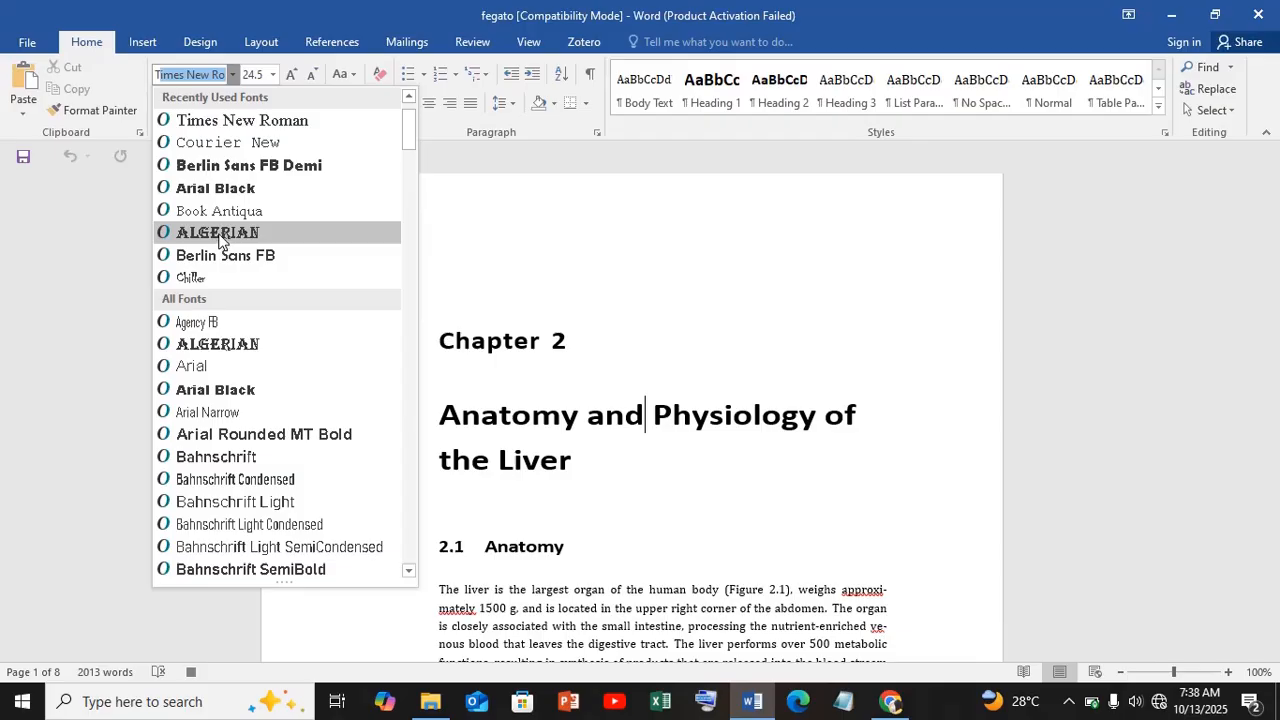
pyautogui.press('Escape')
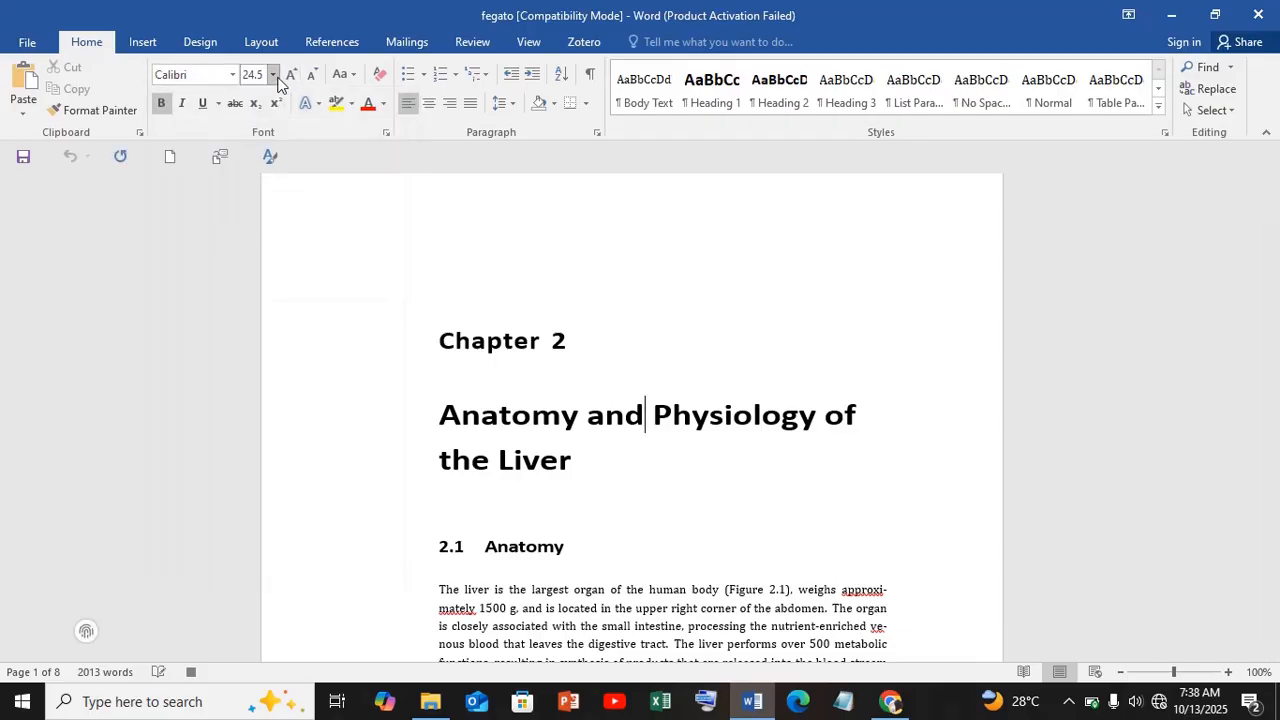
pyautogui.click(272, 77)
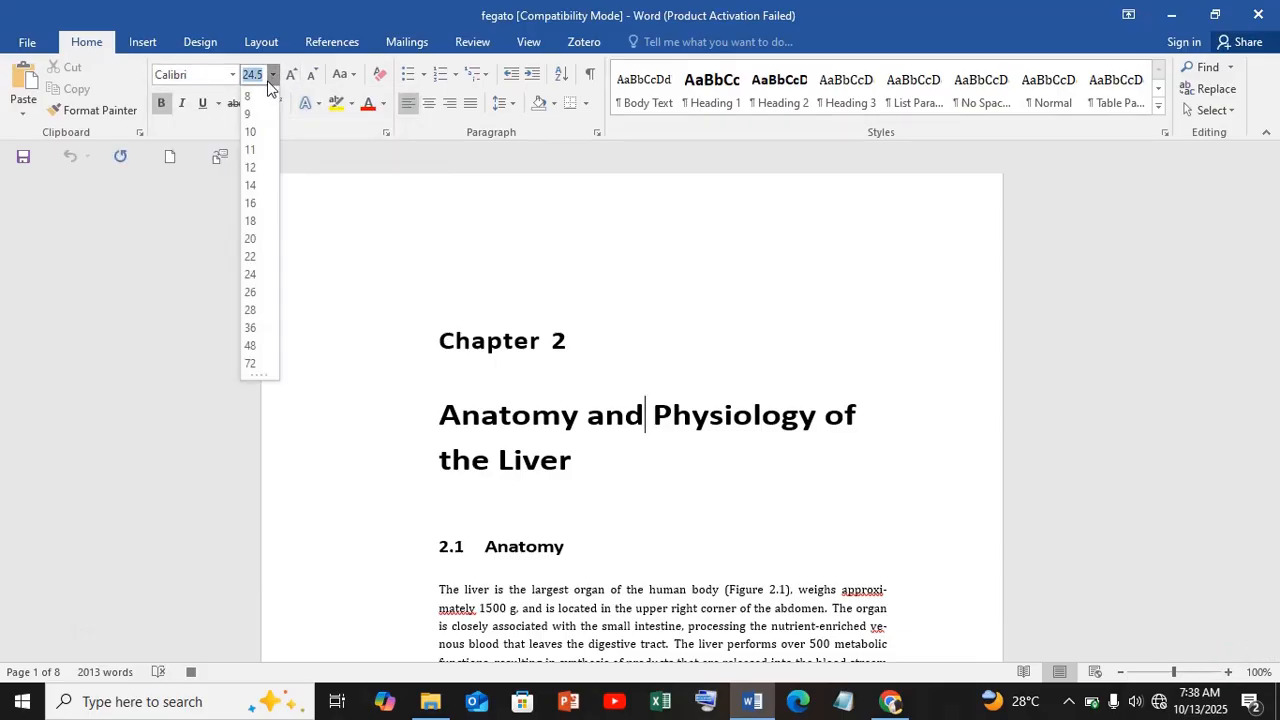
pyautogui.click(253, 156)
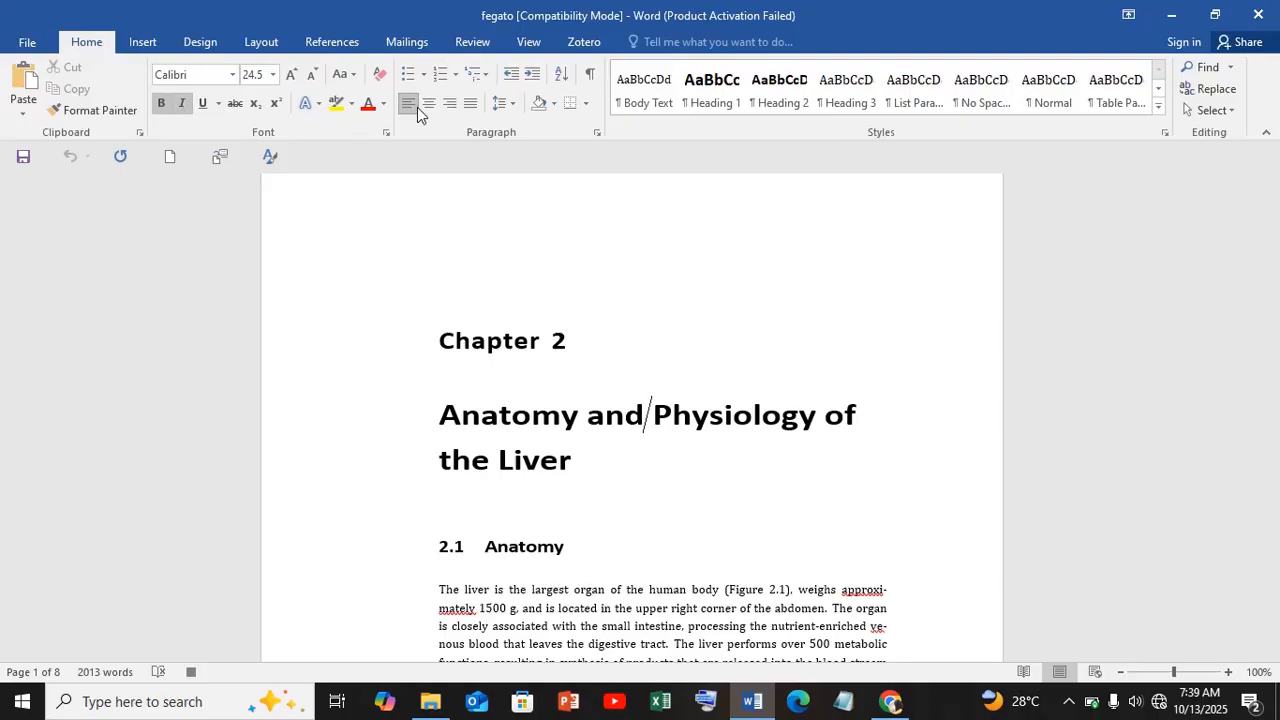
pyautogui.hotkey('ctrl', 'j')
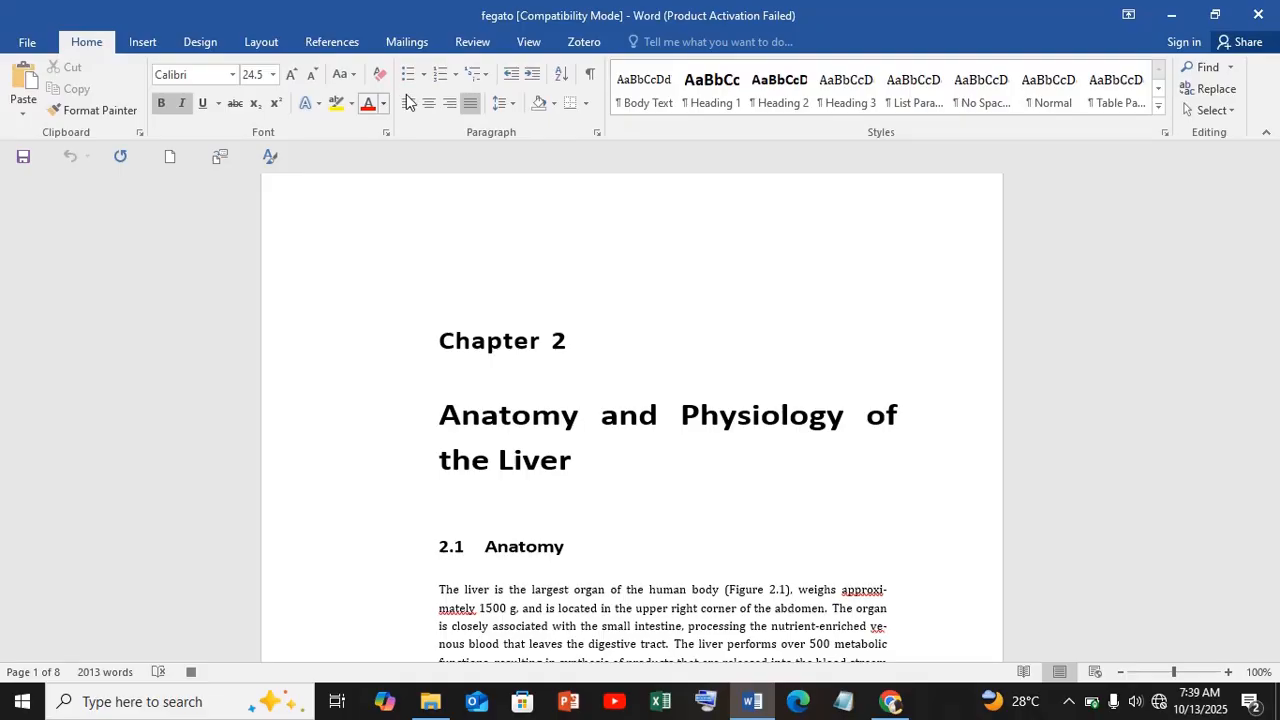
# - Stop the macro recording
pyautogui.click(530, 43)
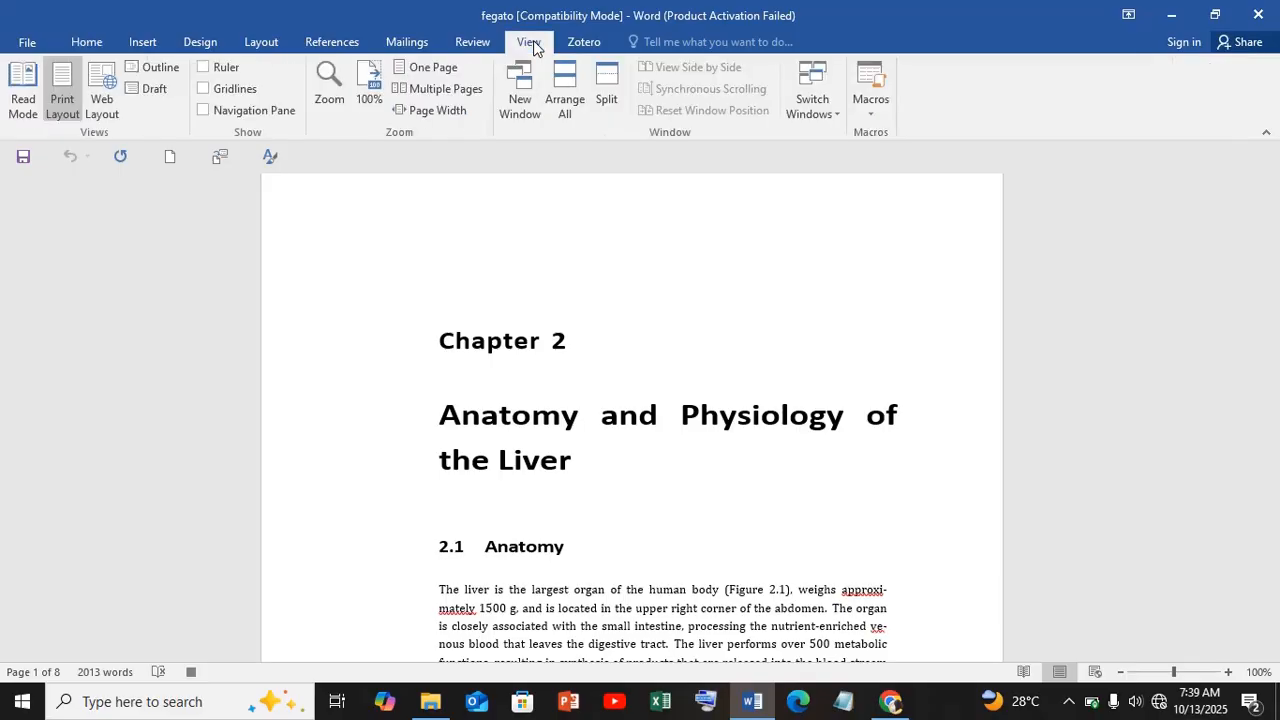
pyautogui.click(877, 108)
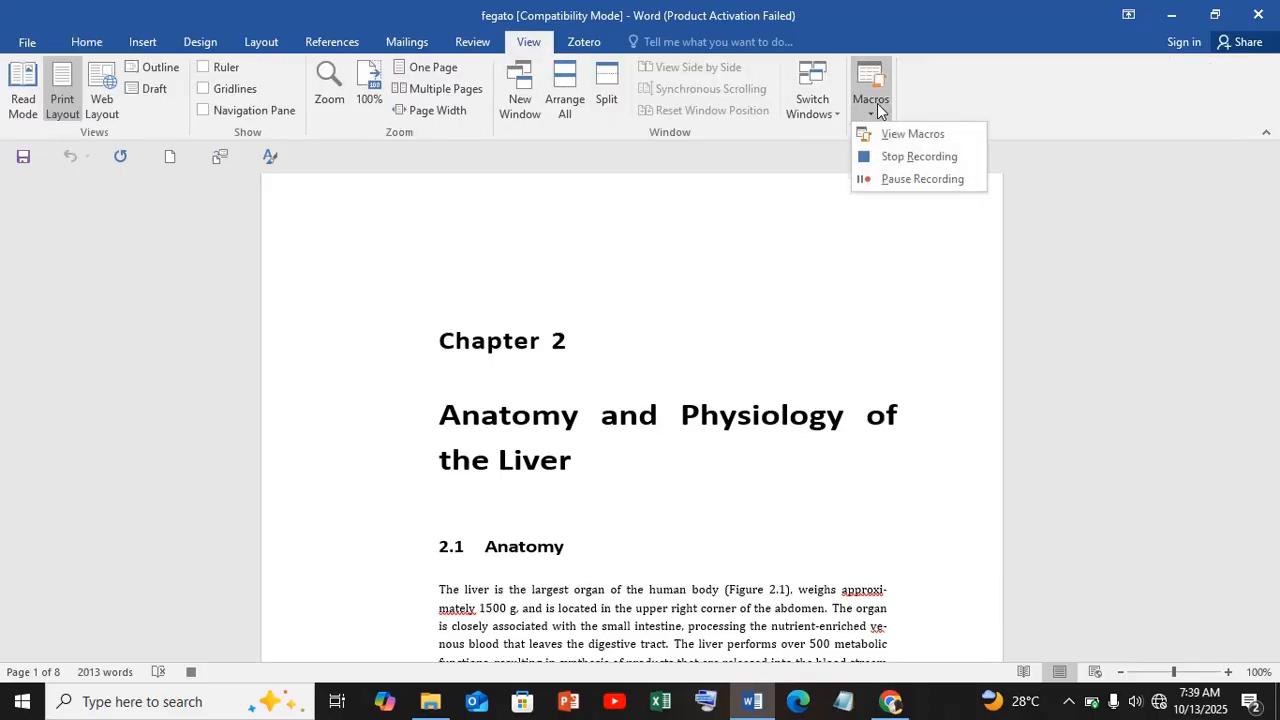
pyautogui.click(928, 166)
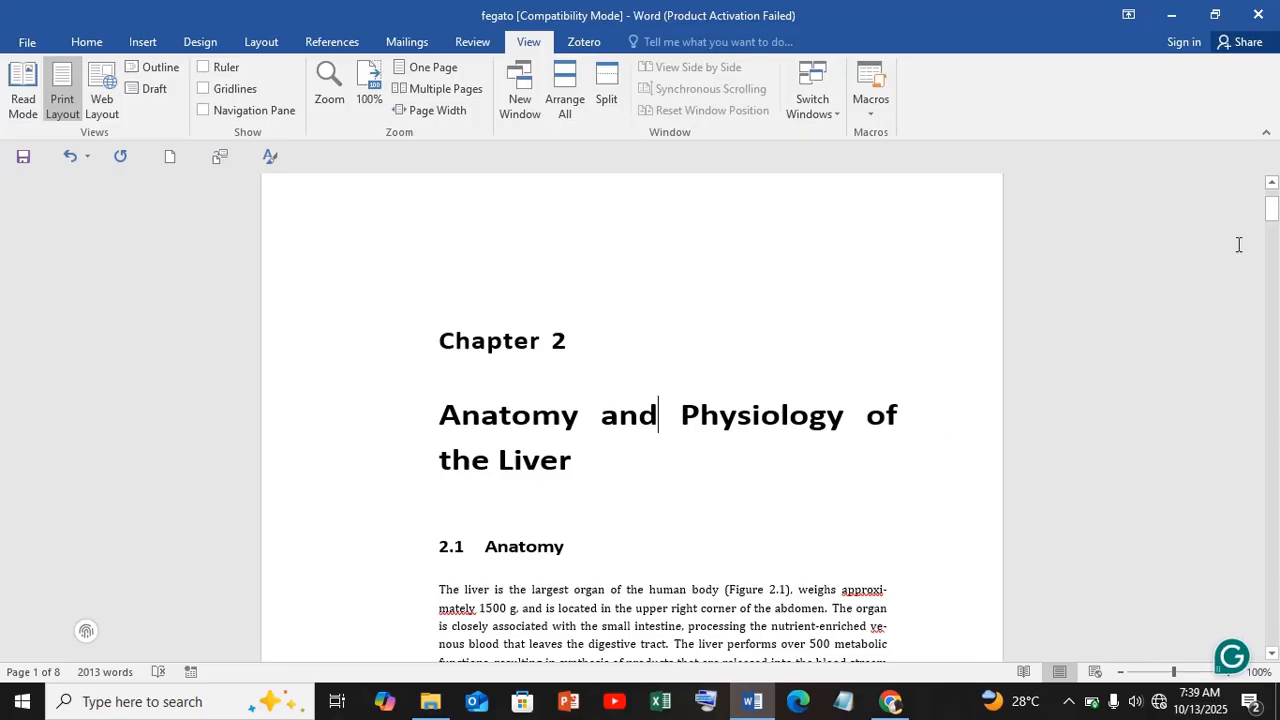
# - Run a formatting macro on the title "Anatomy and Physiology of the Liver" to make it centered, underlined Times New Roman
pyautogui.click(1272, 210)
pyautogui.moveTo(1272, 210); pyautogui.dragTo(1272, 212)
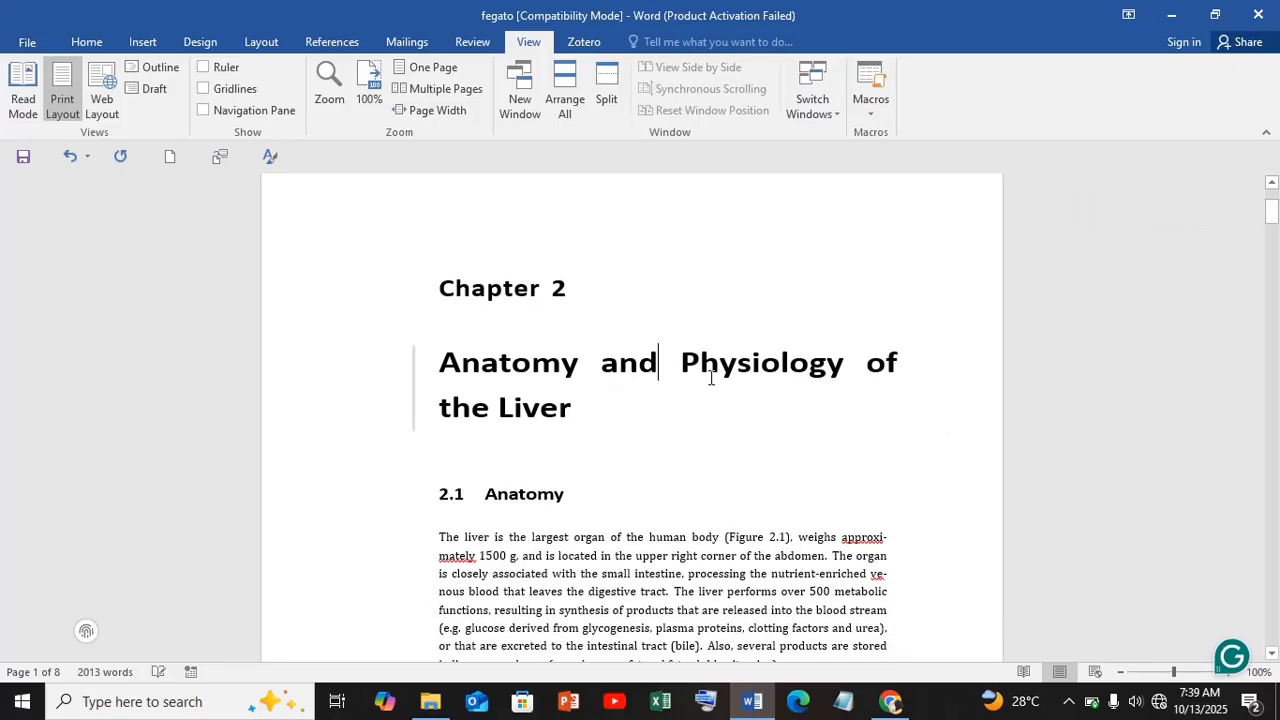
pyautogui.click(581, 410)
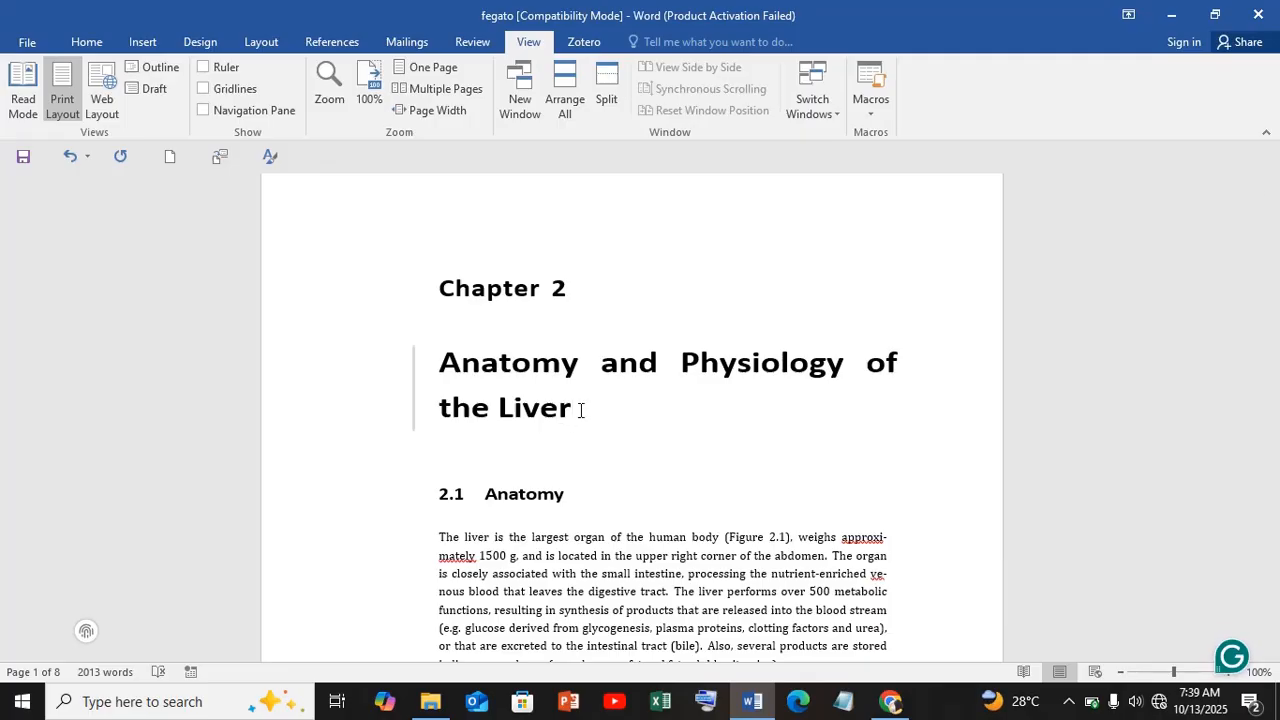
pyautogui.moveTo(581, 410); pyautogui.dragTo(446, 362)
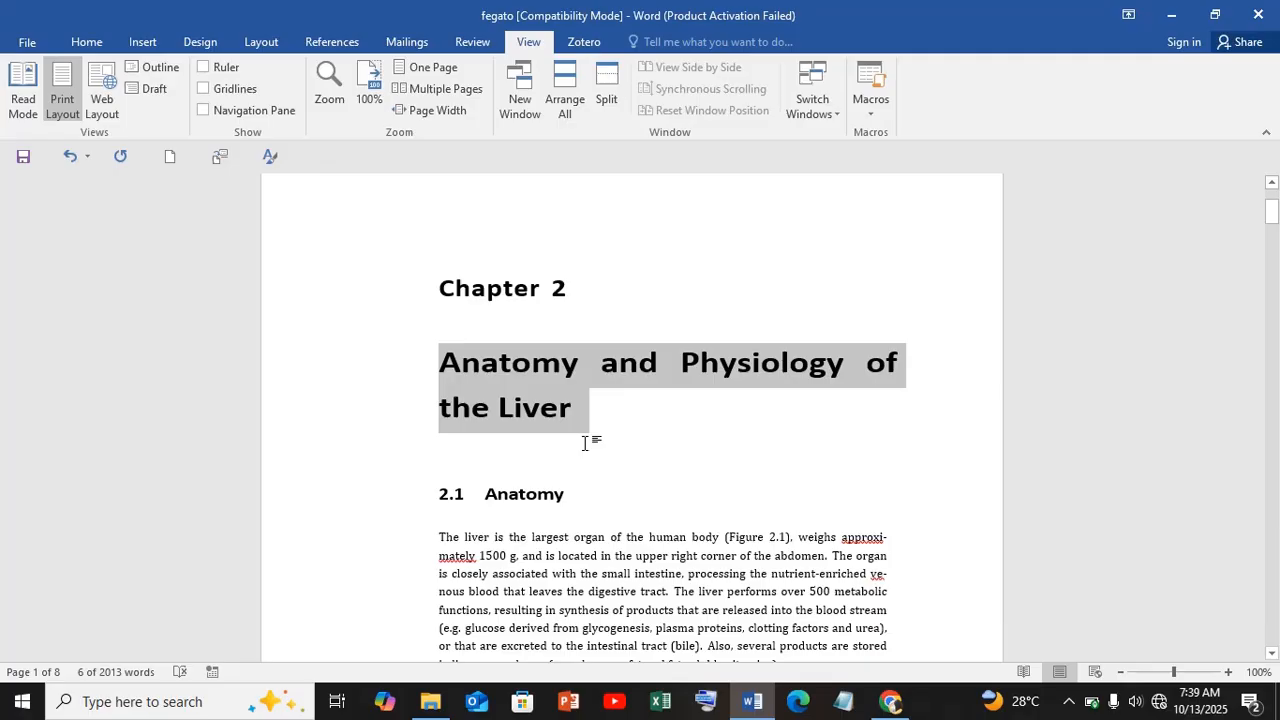
pyautogui.hotkey('ctrl', 'shift', 'v')
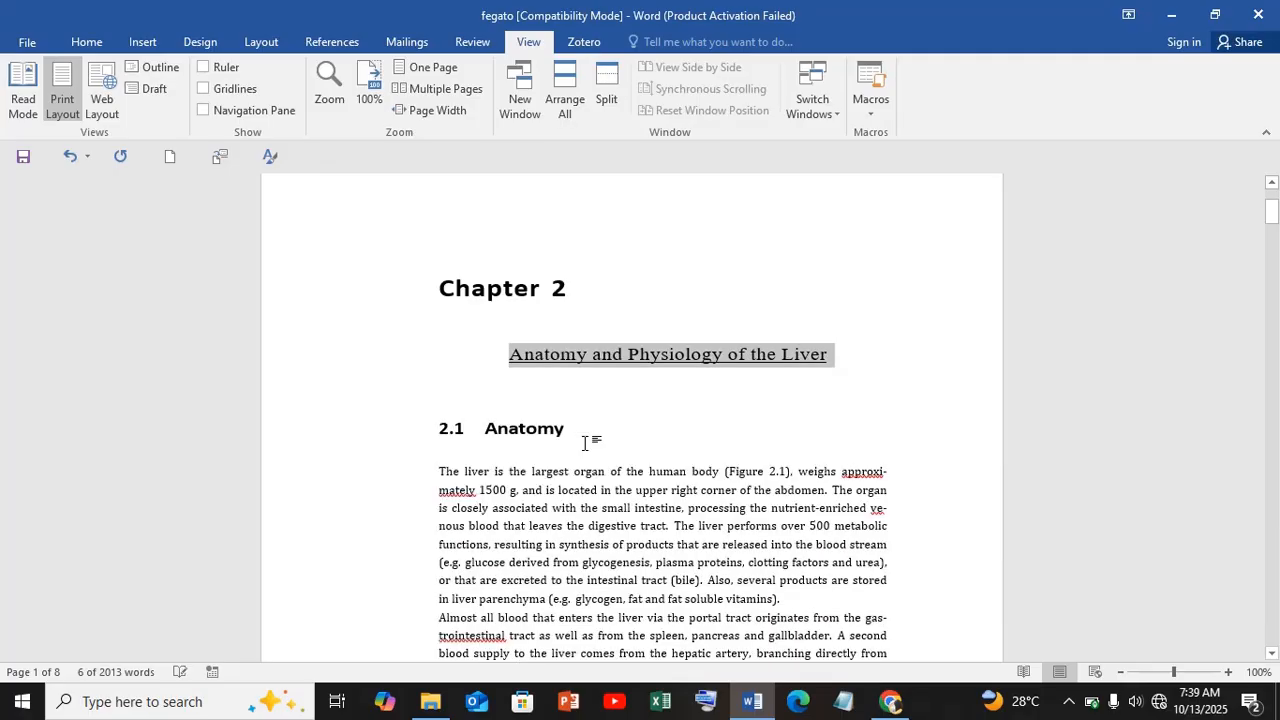
pyautogui.click(653, 382)
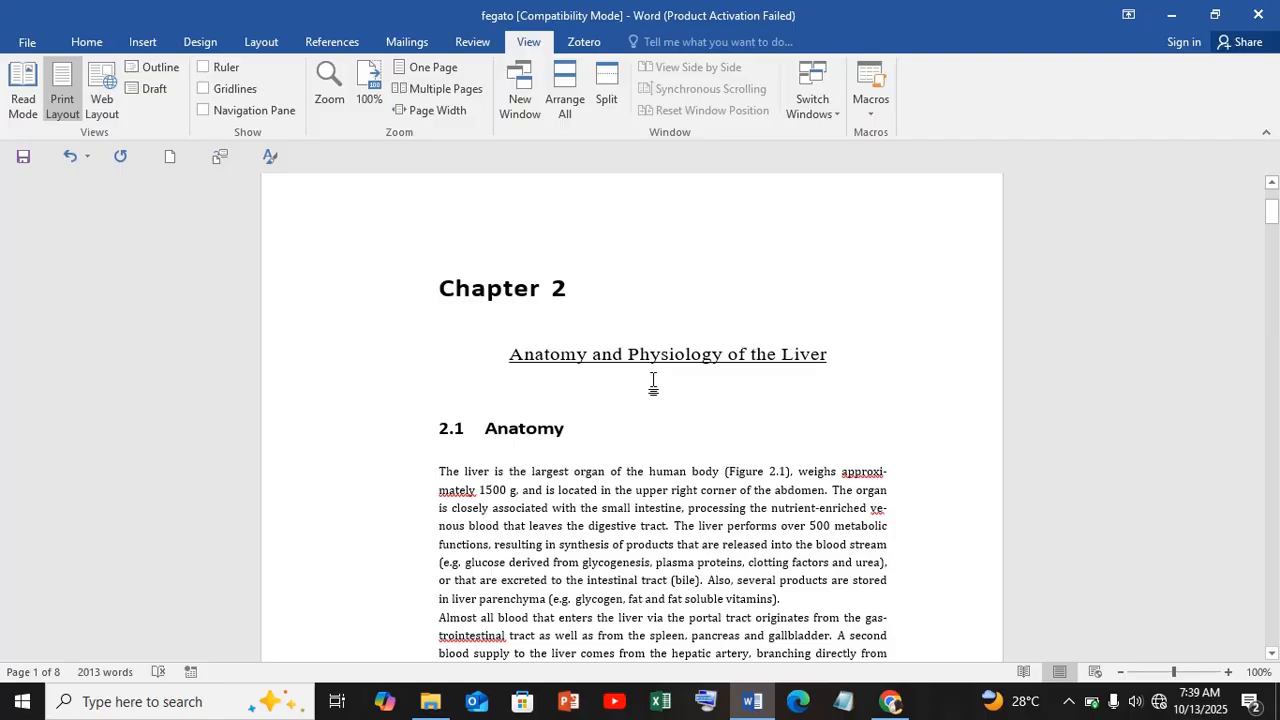
# - Run a formatting macro on the first paragraph under 2.1 Anatomy to give it a bold italic, left-aligned decorative capitals font
pyautogui.moveTo(594, 476); pyautogui.dragTo(783, 601)
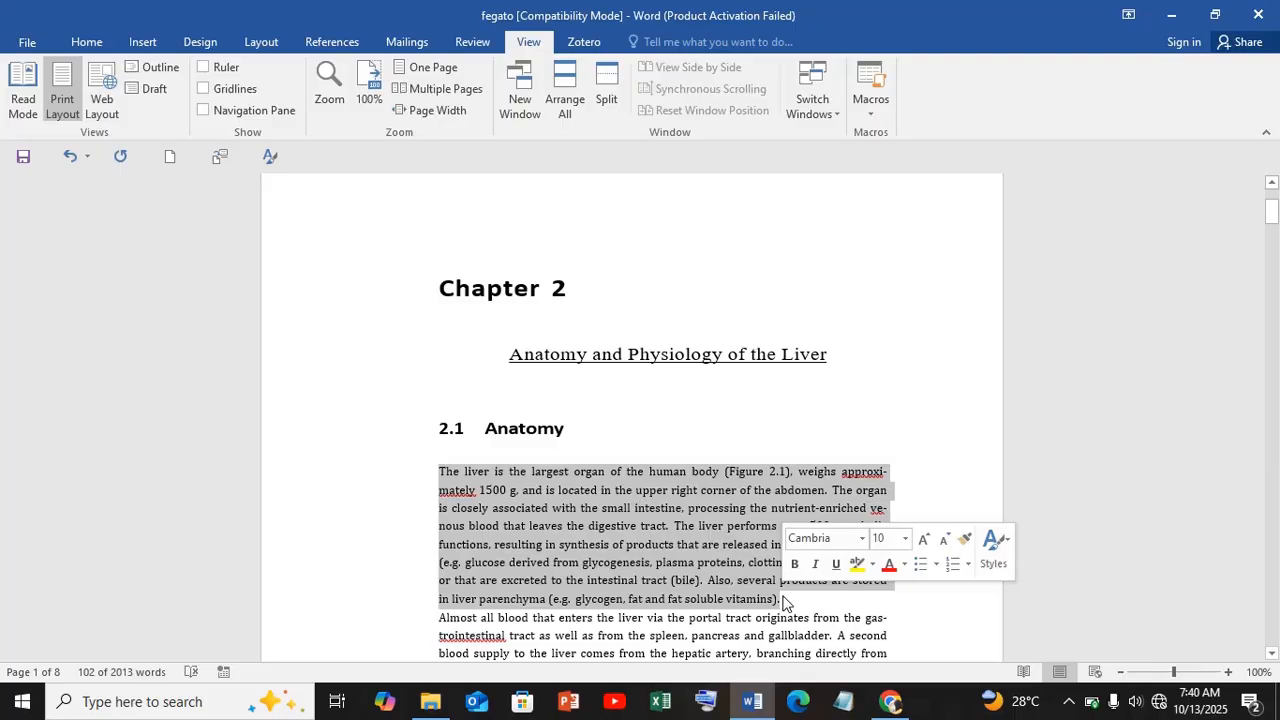
pyautogui.hotkey('ctrl', 'shift', 'v')
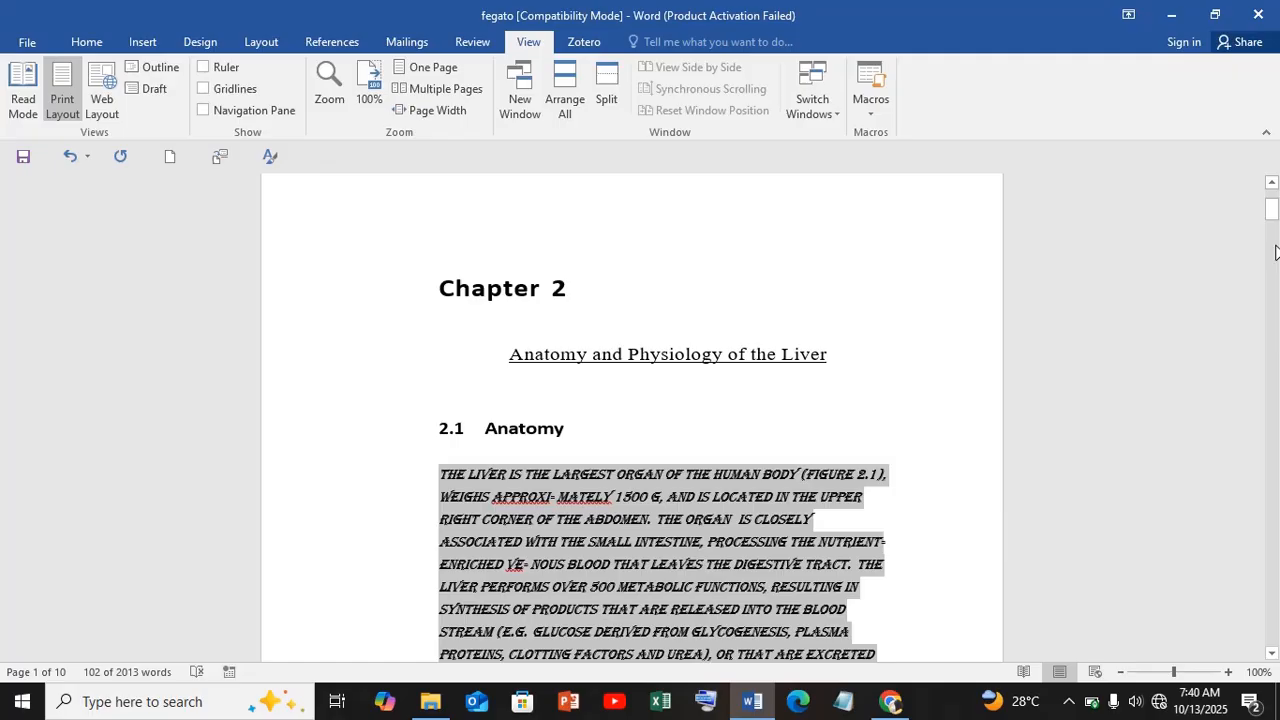
pyautogui.moveTo(1272, 210); pyautogui.dragTo(1272, 226)
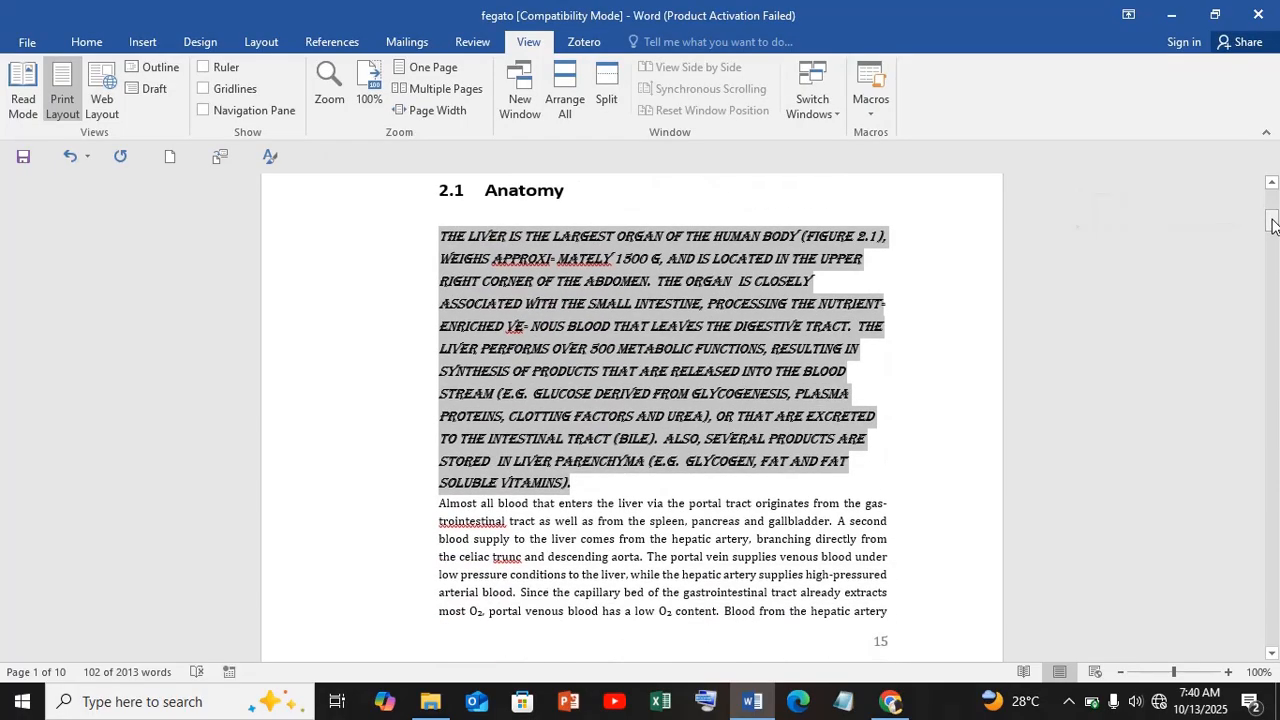
pyautogui.click(640, 518)
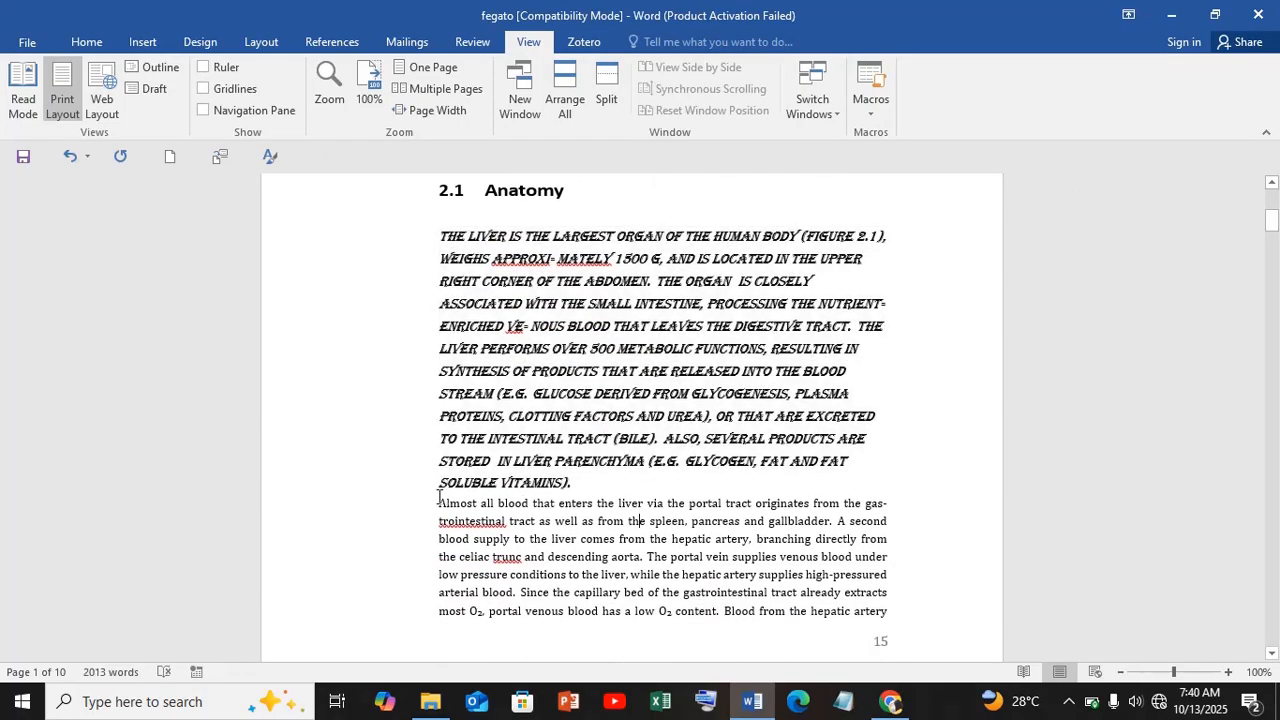
# - Run several formatting macros on the "Almost all blood" paragraph, ending with centered, bold, italic and underlined text
pyautogui.moveTo(438, 497); pyautogui.dragTo(882, 619)
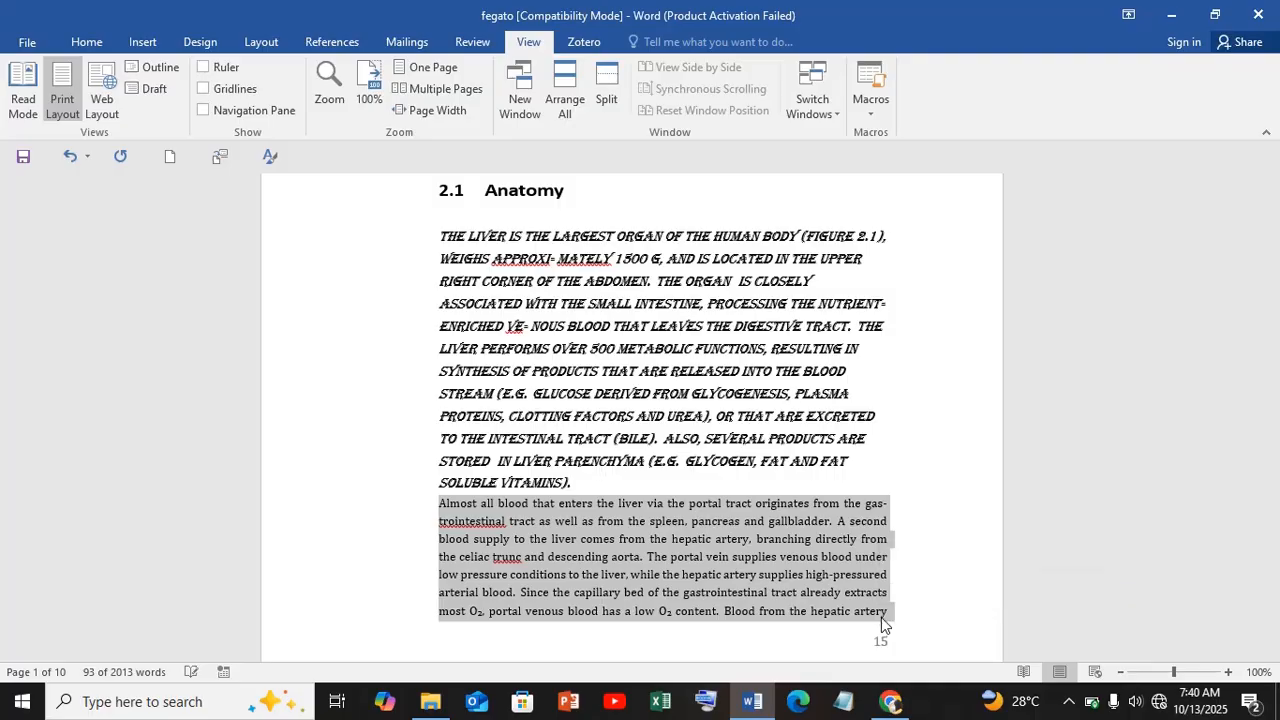
pyautogui.hotkey('ctrl', 'm')
pyautogui.hotkey('ctrl', 'e')
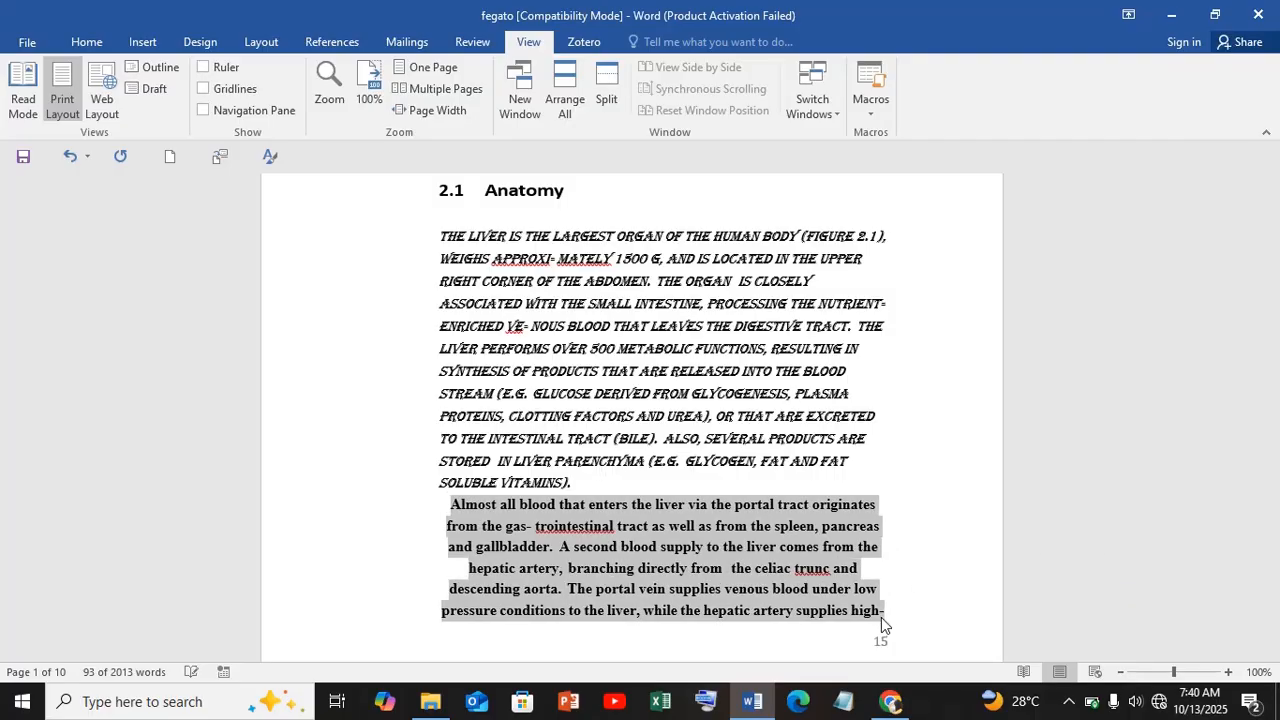
pyautogui.hotkey('ctrl', 'r')
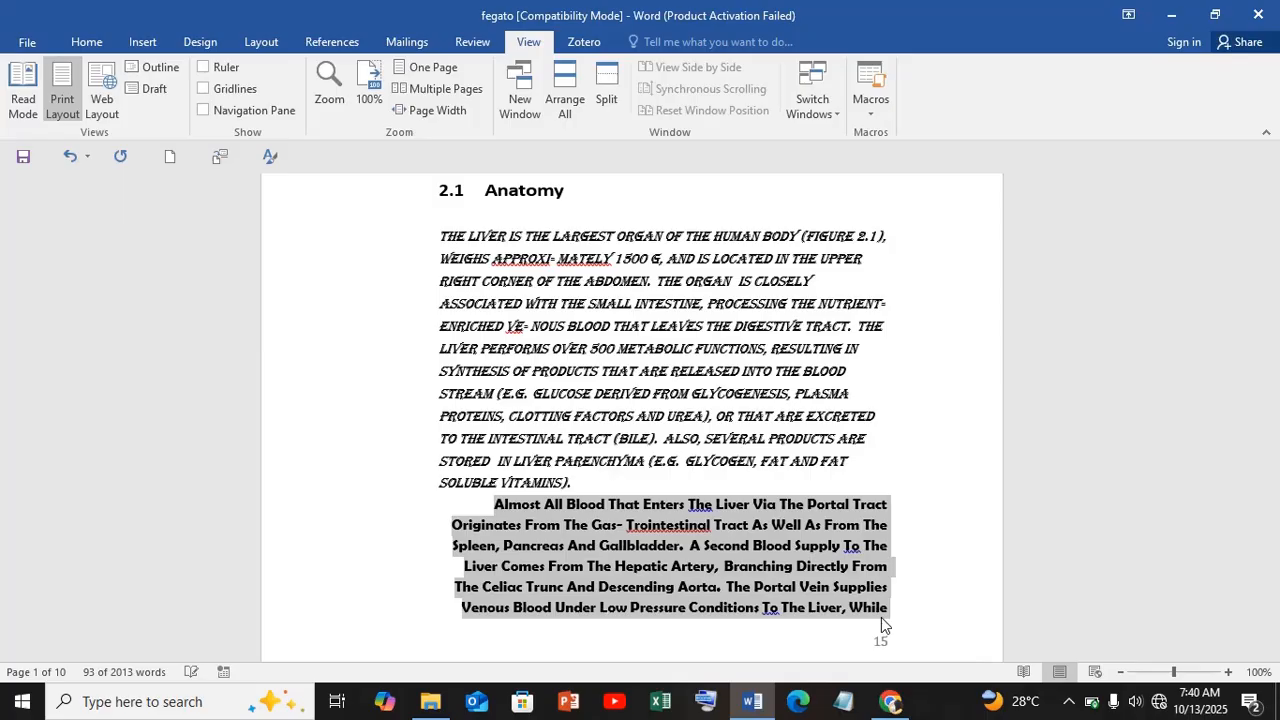
pyautogui.hotkey('ctrl', 'l')
pyautogui.hotkey('ctrl', '4')
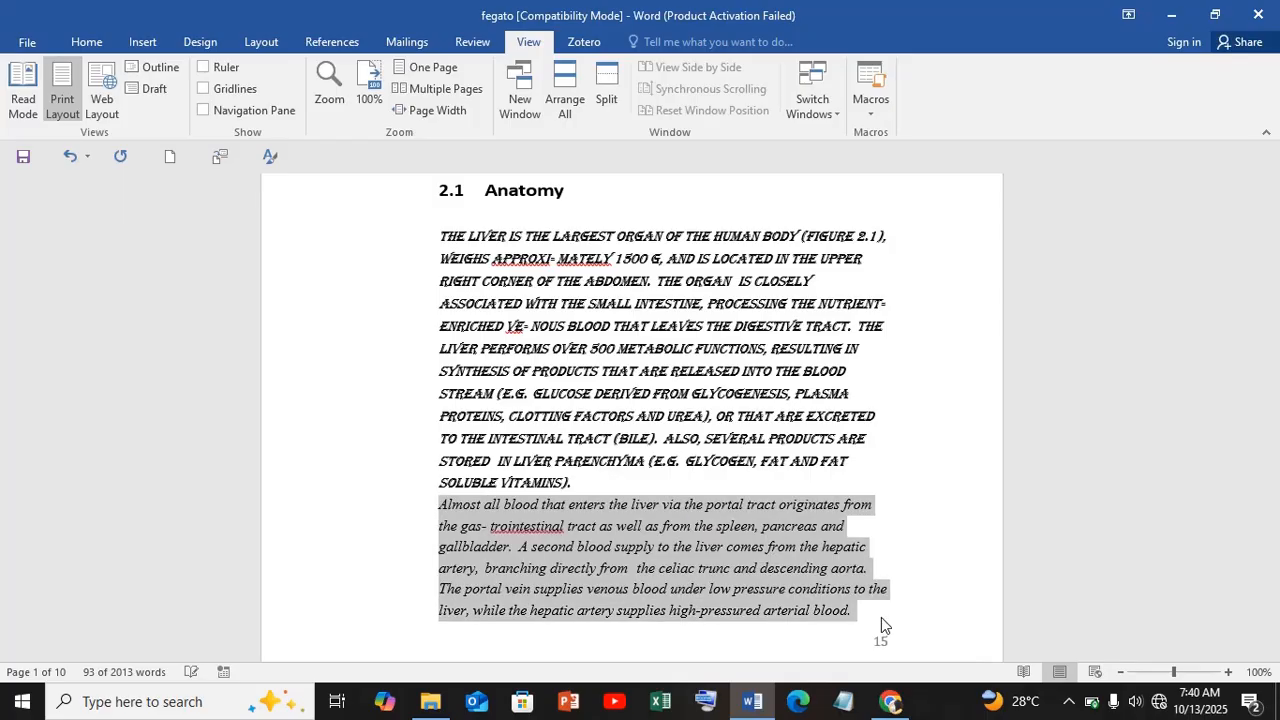
pyautogui.hotkey('ctrl', '5')
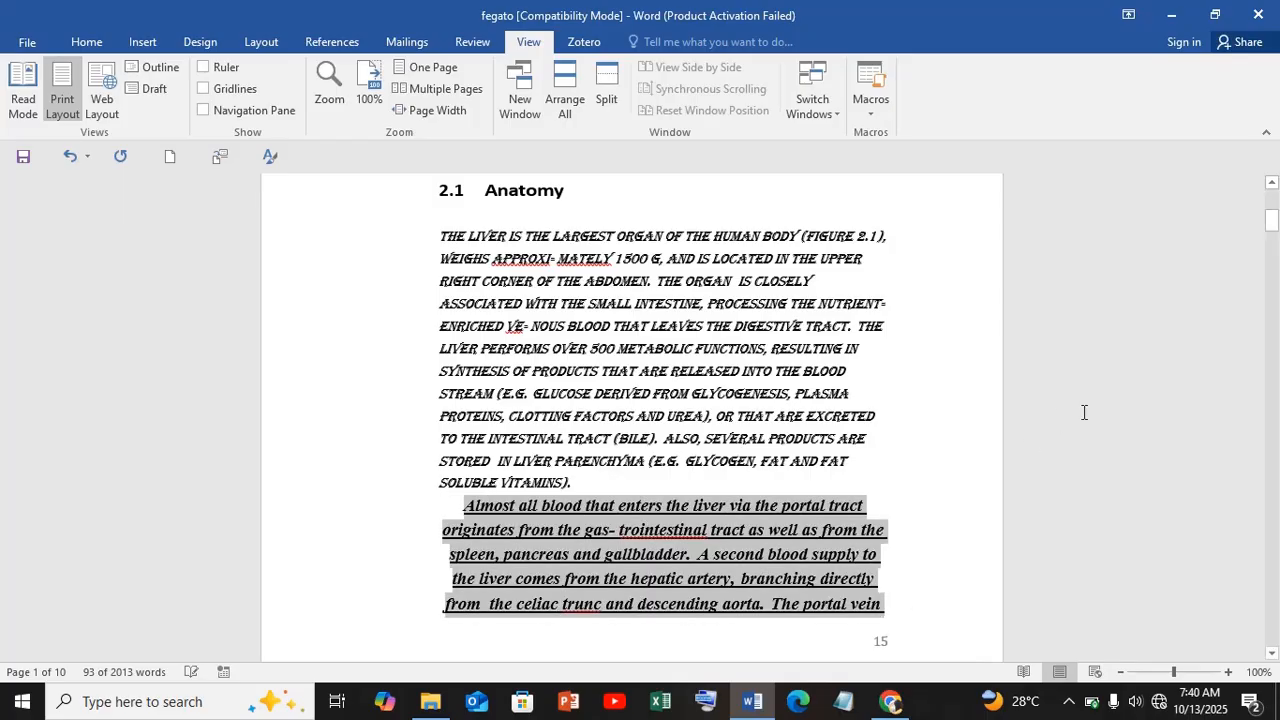
# - Run several formatting macros on the paragraph under 2.1.1 Basic liver architecture, ending with bold, left-aligned Times New Roman text
pyautogui.moveTo(1273, 228); pyautogui.dragTo(1273, 316)
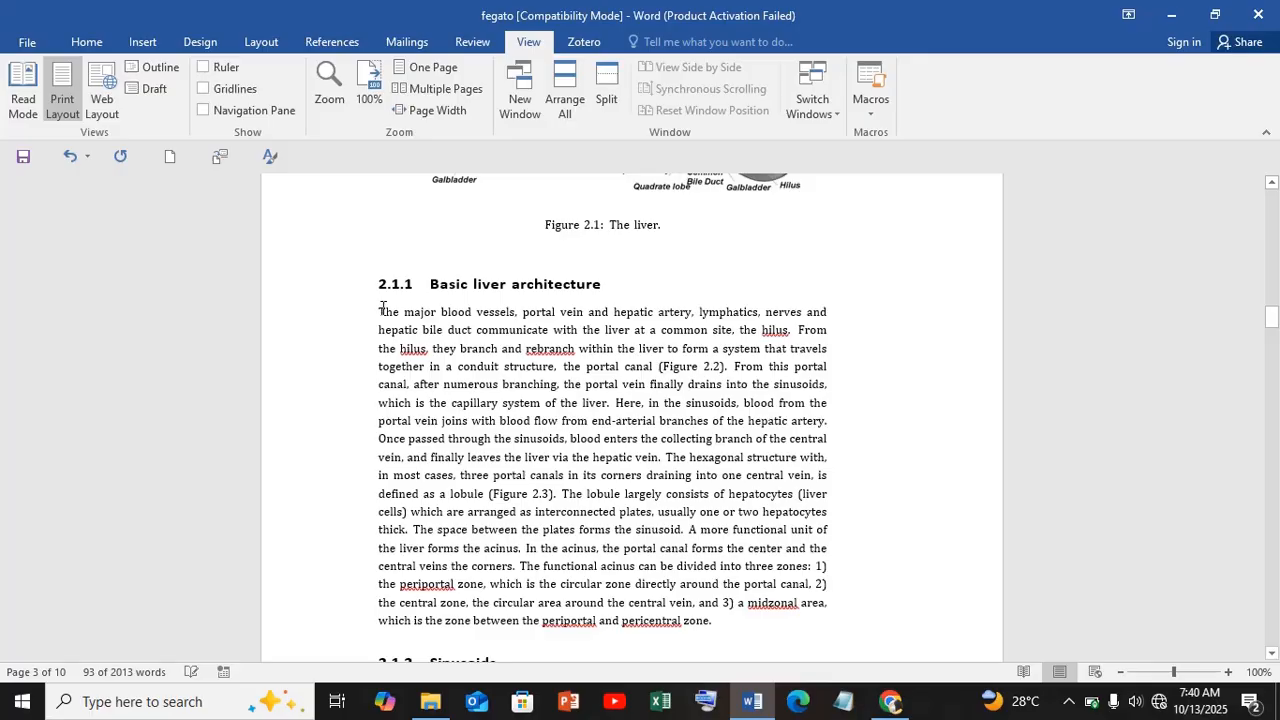
pyautogui.moveTo(381, 308); pyautogui.dragTo(722, 630)
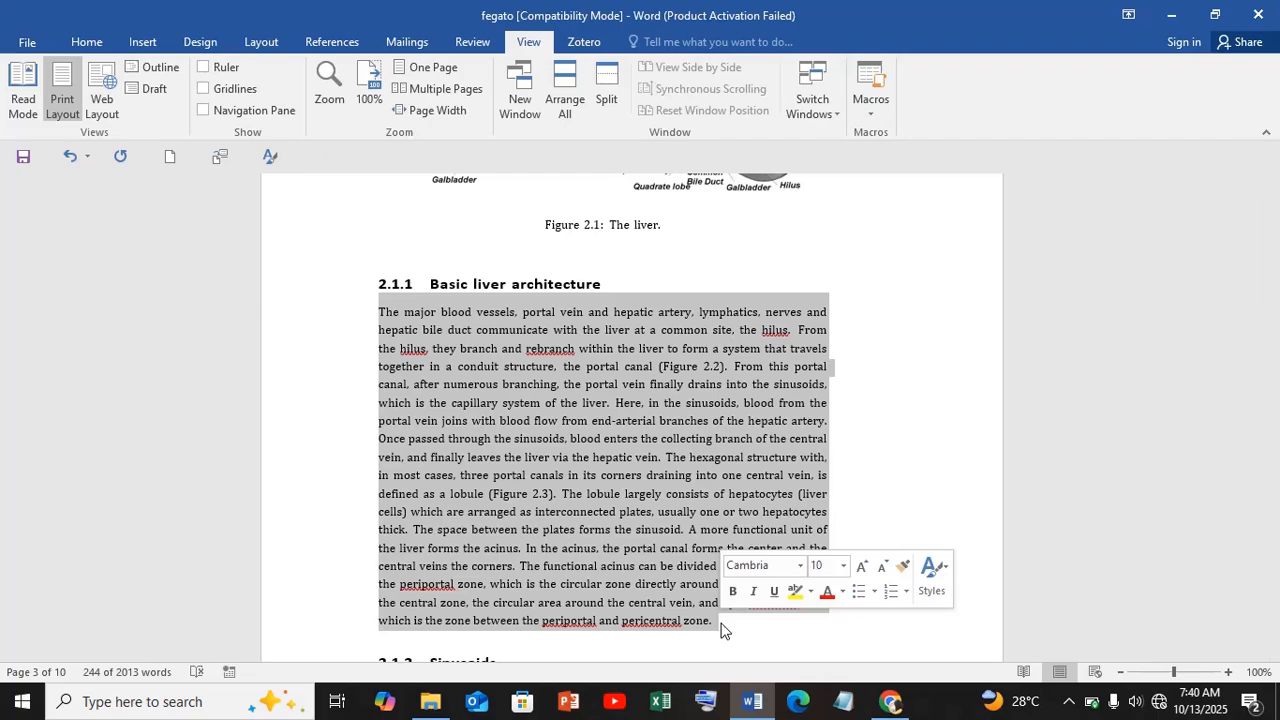
pyautogui.hotkey('ctrl', 'shift', 'v')
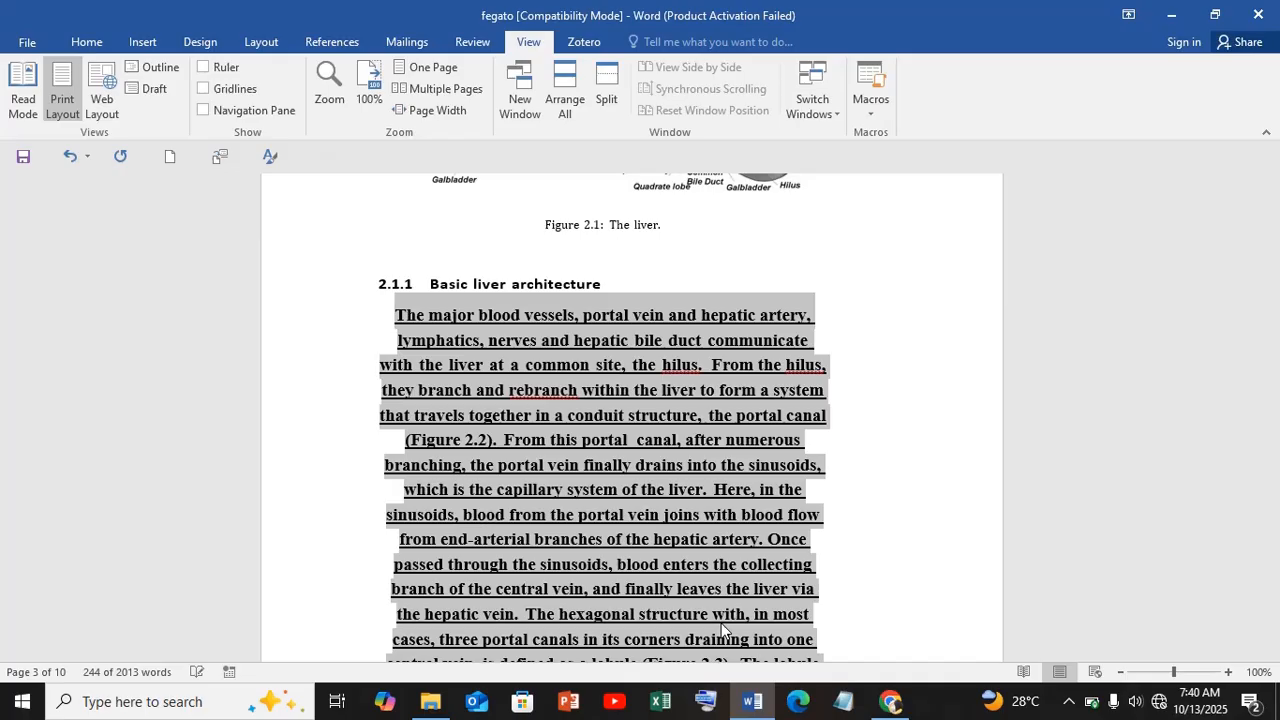
pyautogui.hotkey('ctrl', 'z')
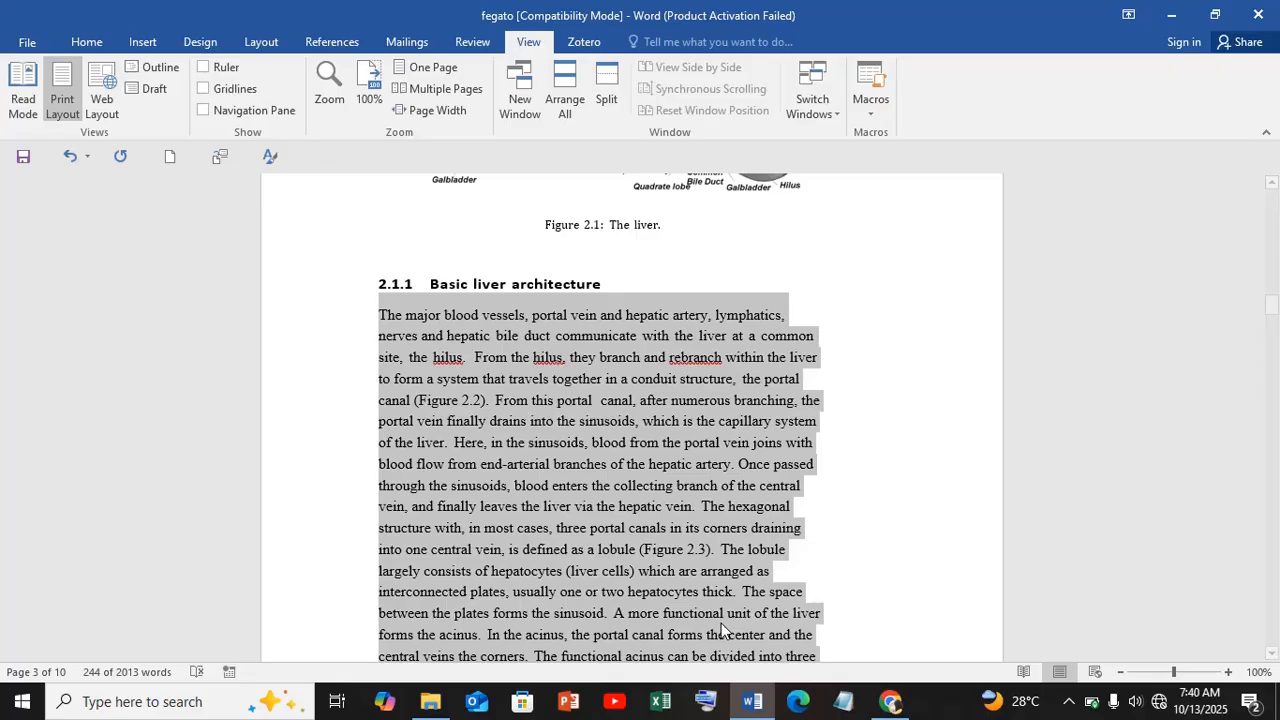
pyautogui.hotkey('ctrl', 'e')
pyautogui.hotkey('ctrl', 'l')
pyautogui.hotkey('ctrl', 'b')
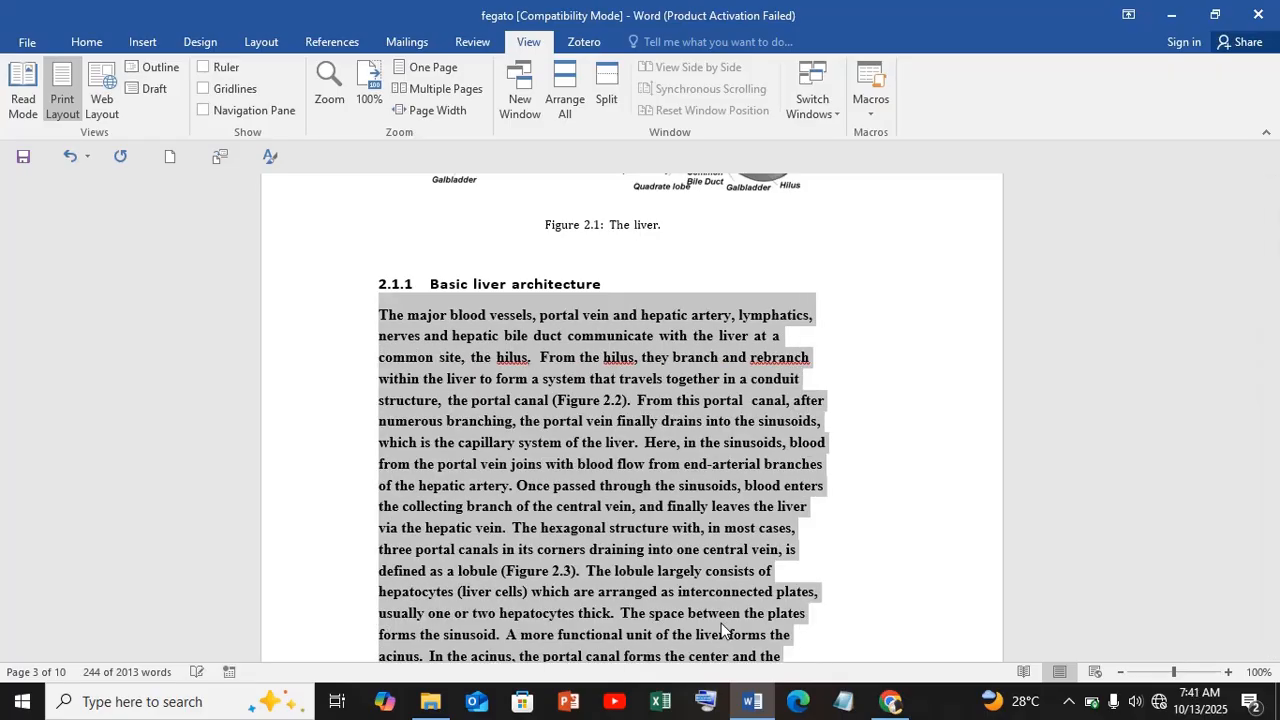
pyautogui.click(760, 516)
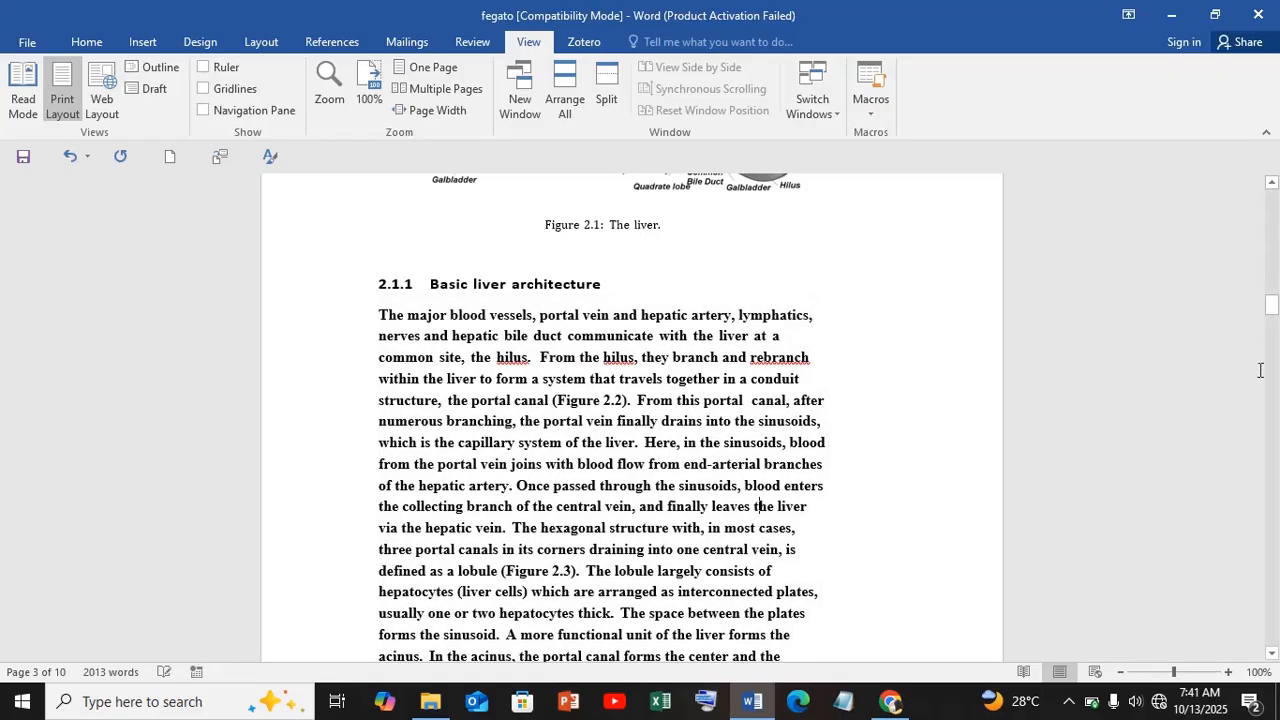
pyautogui.moveTo(1272, 307); pyautogui.dragTo(1274, 325)
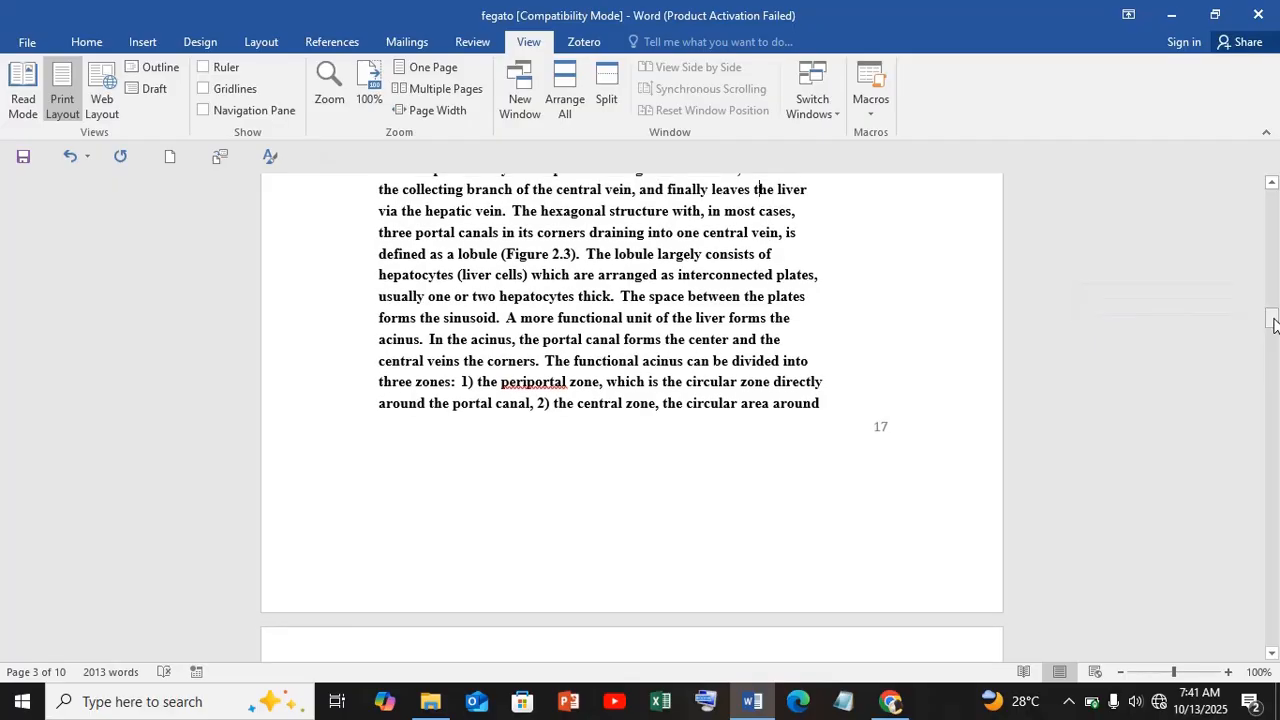
pyautogui.moveTo(1273, 322); pyautogui.dragTo(1273, 233)
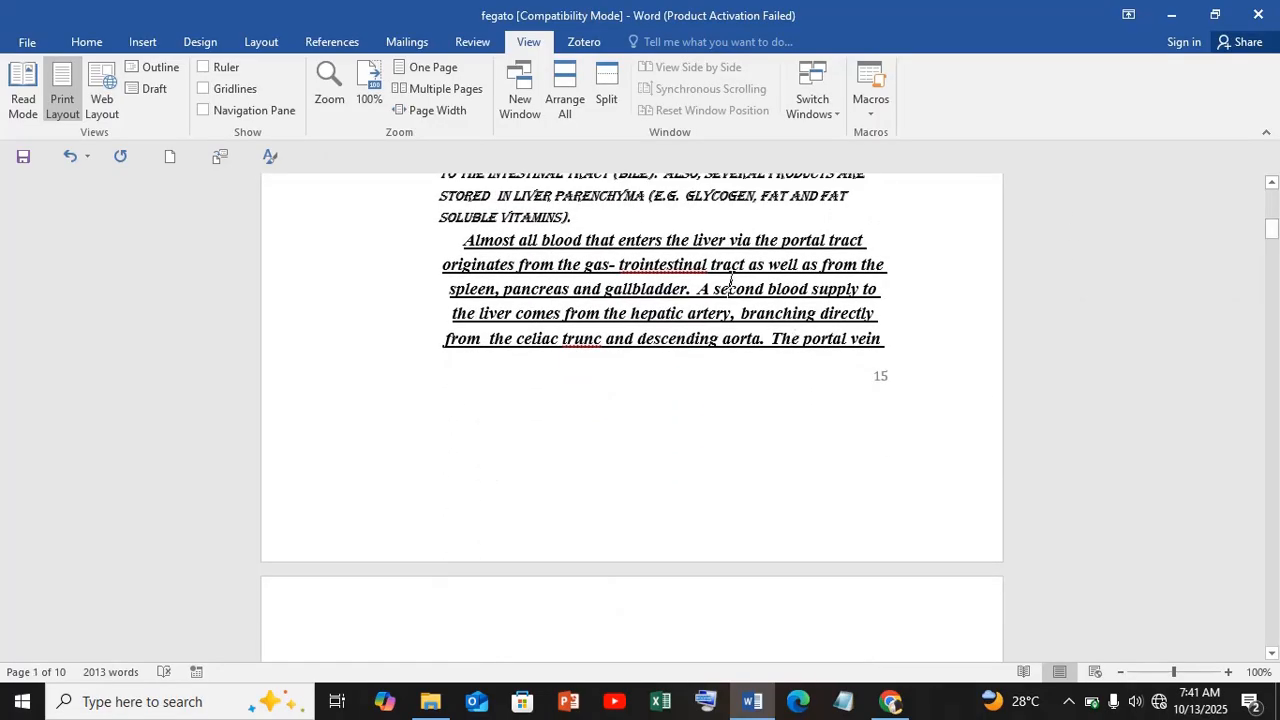
pyautogui.click(1070, 702)
pyautogui.click(1050, 626)
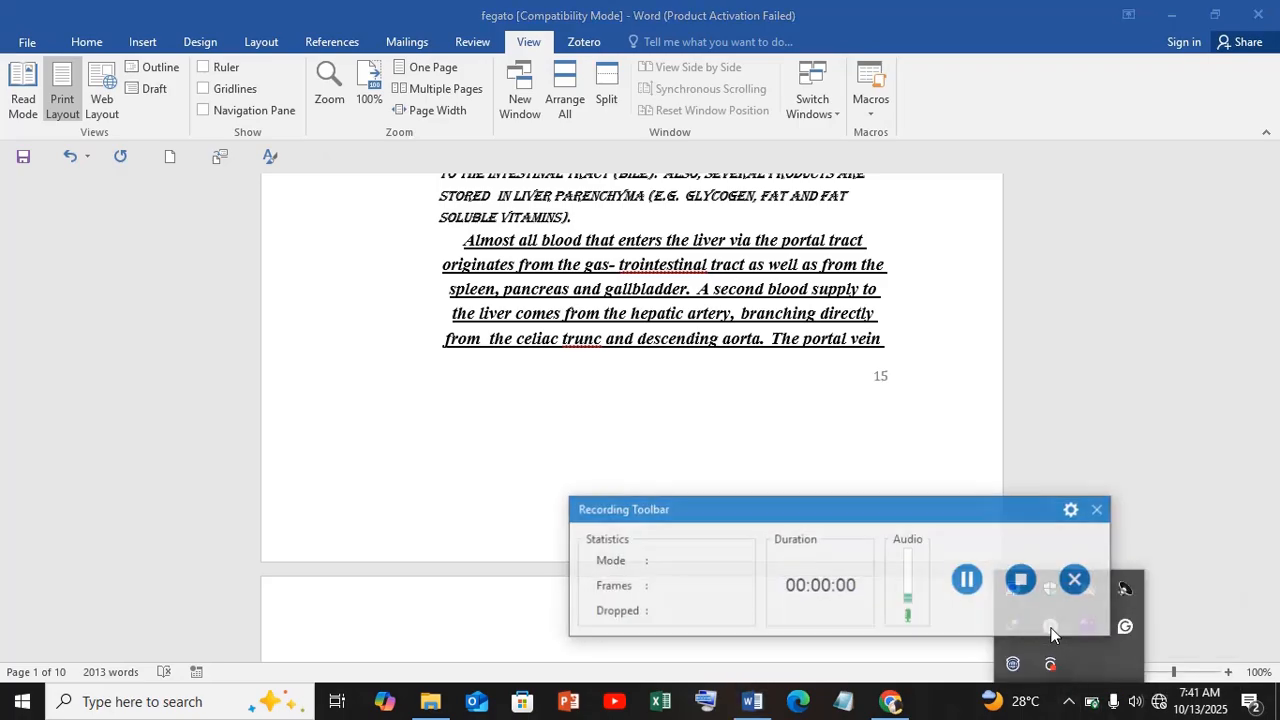